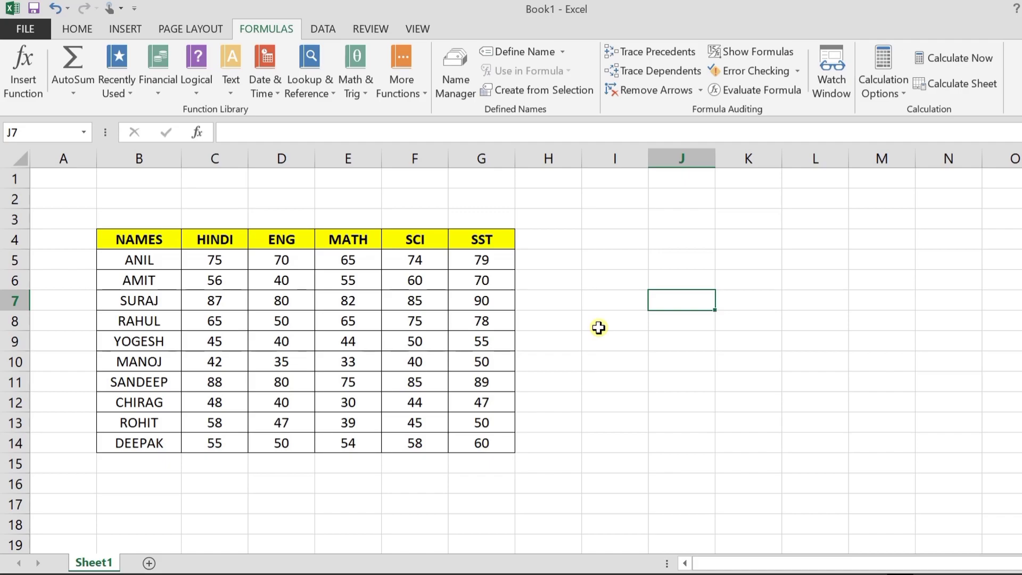
# Step: Examine the marks table in B4:G14, including the HINDI, ENG, MATH, SCI and SST columns
pyautogui.moveTo(134, 238); pyautogui.dragTo(480, 457)
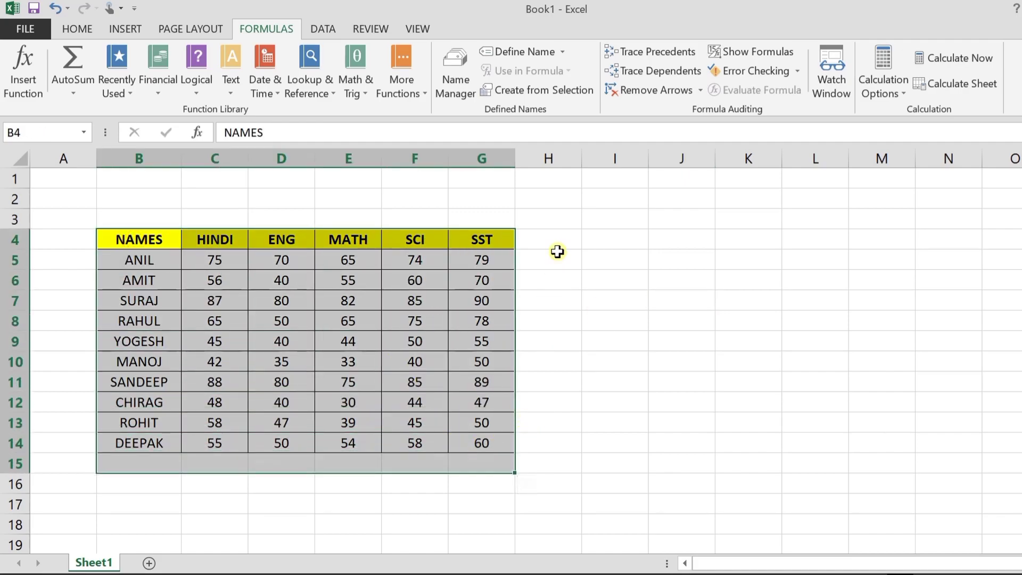
pyautogui.moveTo(479, 258); pyautogui.dragTo(479, 437)
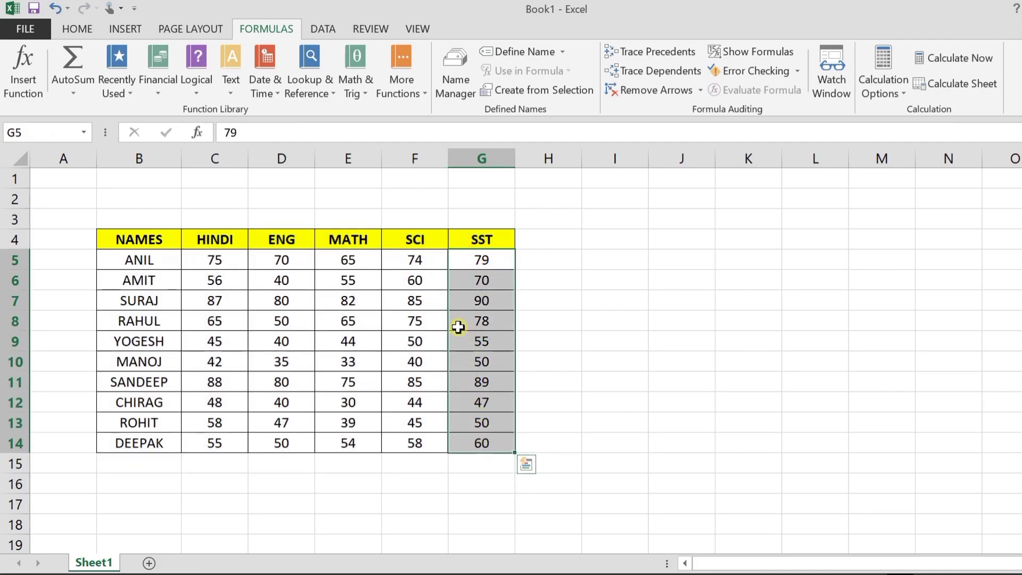
pyautogui.click(215, 262)
pyautogui.click(264, 262)
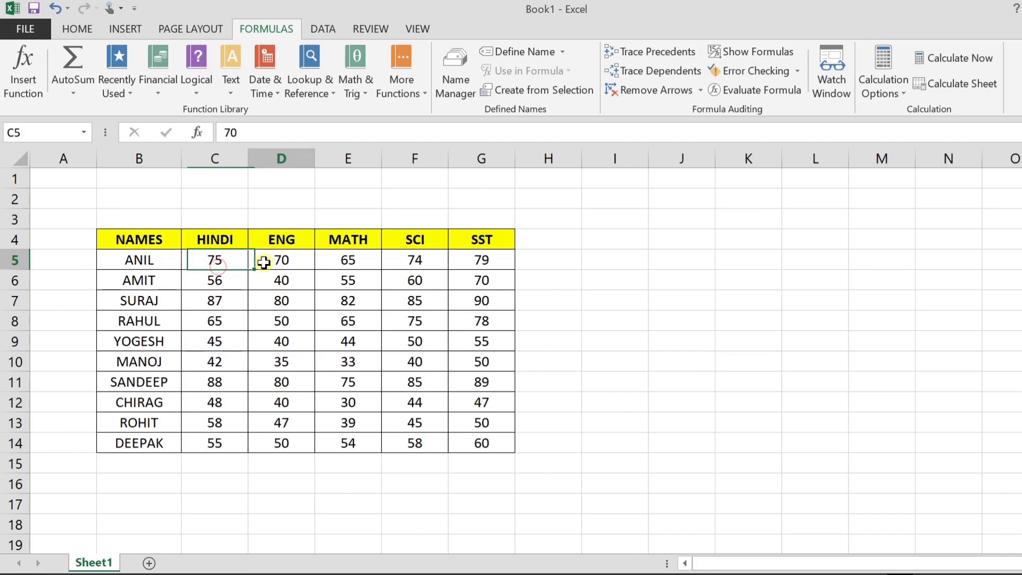
pyautogui.click(361, 257)
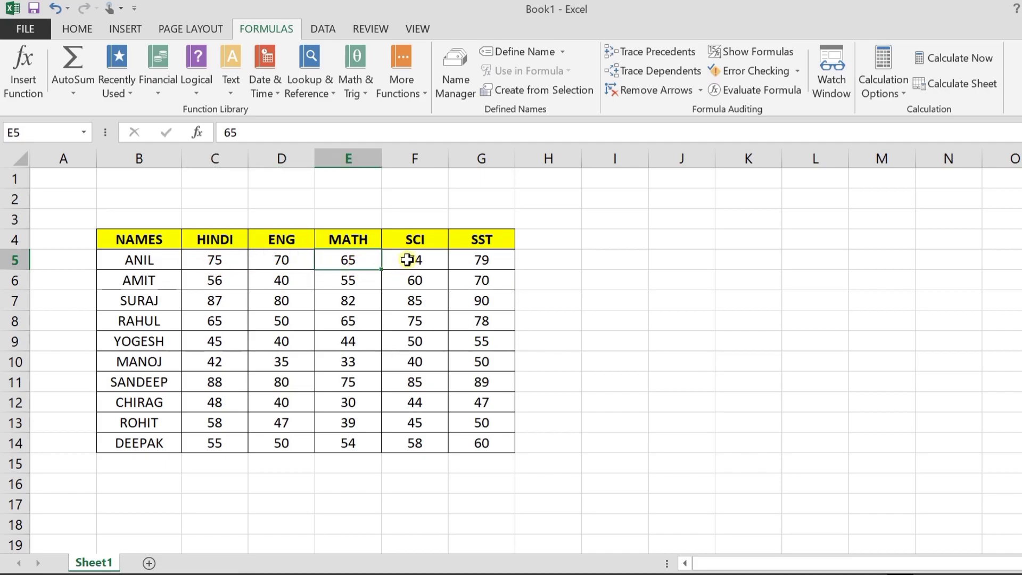
pyautogui.moveTo(478, 261); pyautogui.dragTo(480, 443)
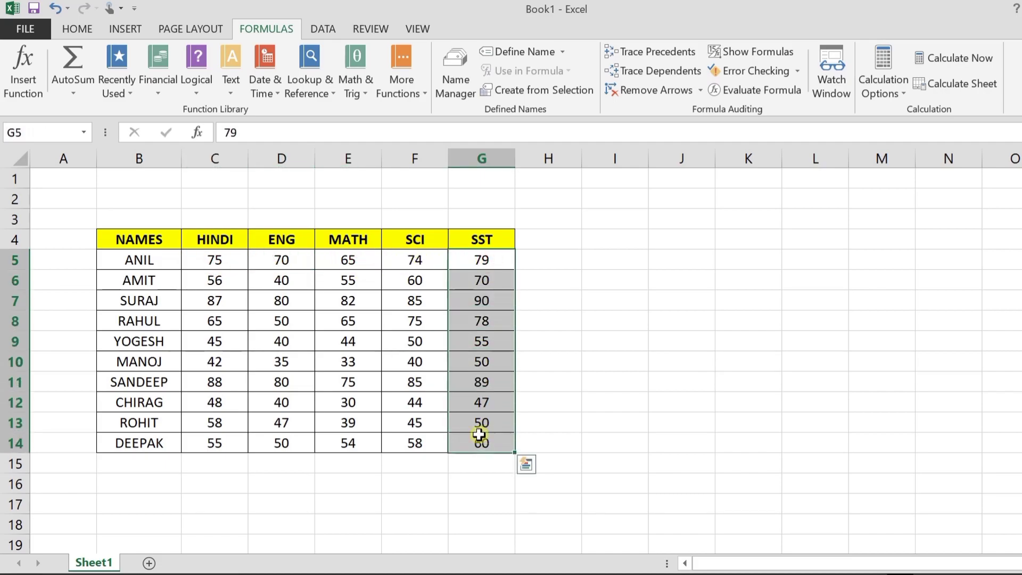
pyautogui.click(230, 323)
pyautogui.click(405, 318)
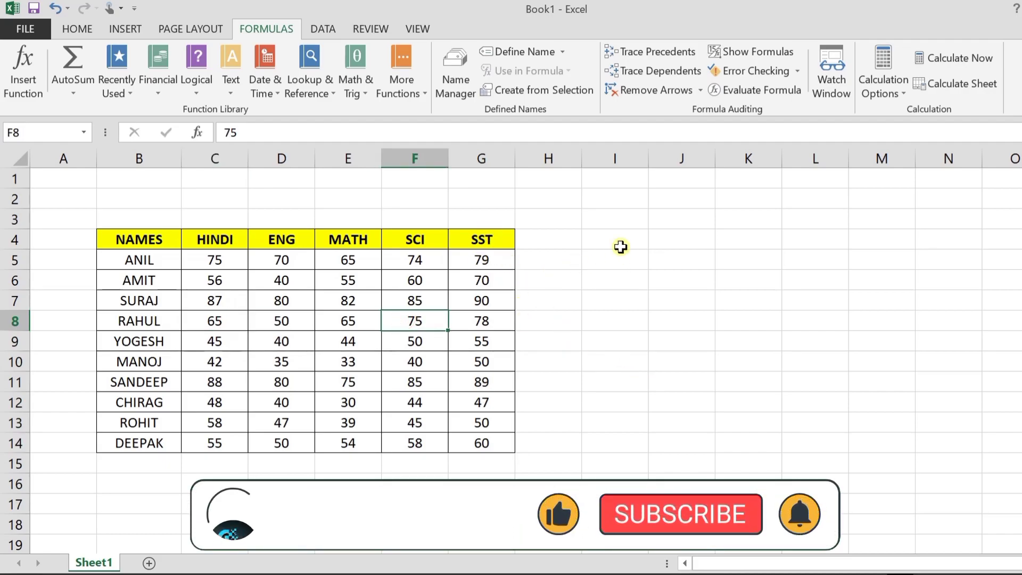
# Step: Enter the formula =MIN(G5:G14) in cell I5 to find the lowest SST mark
pyautogui.click(621, 265)
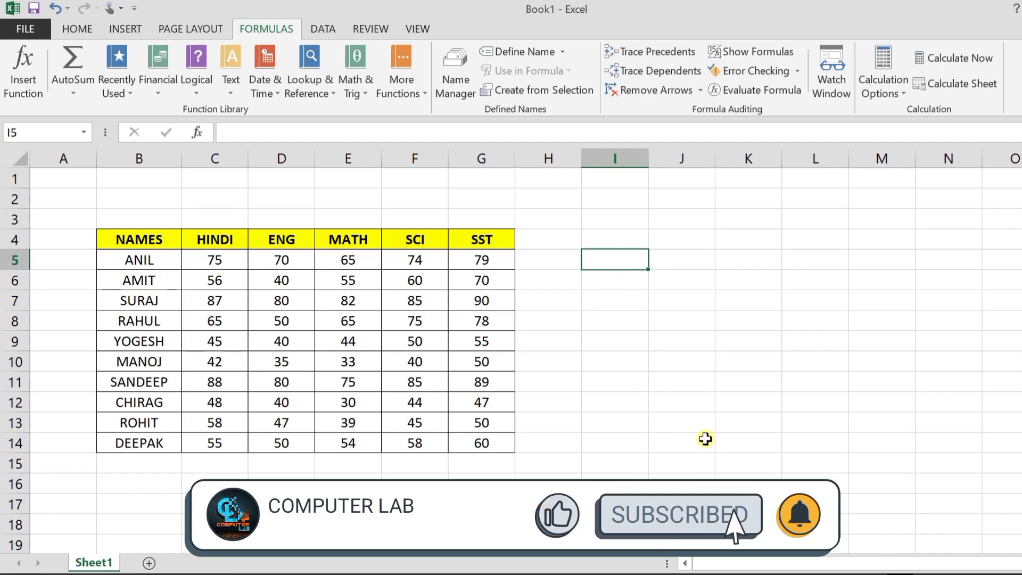
pyautogui.write('=MI')
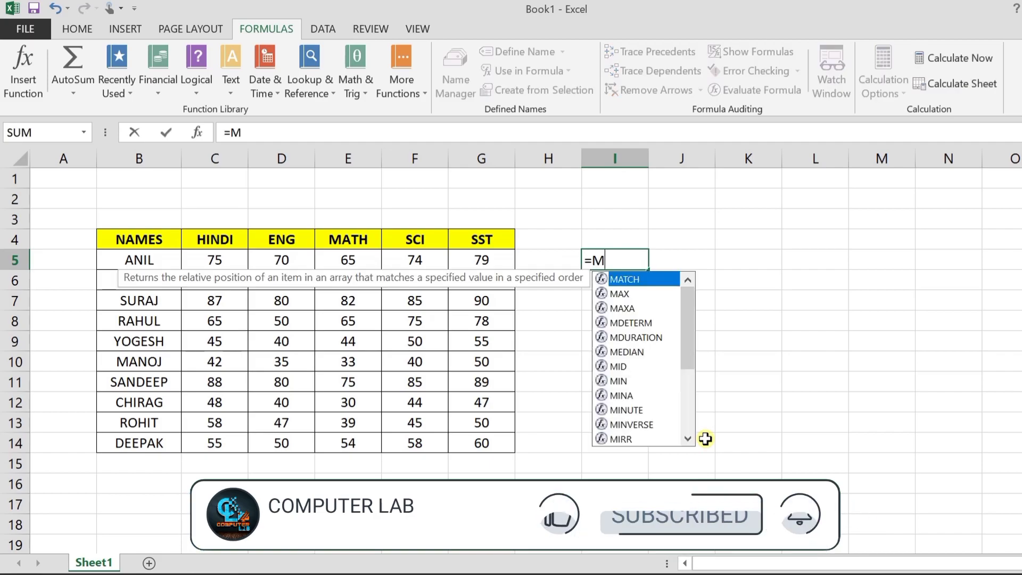
pyautogui.write('N')
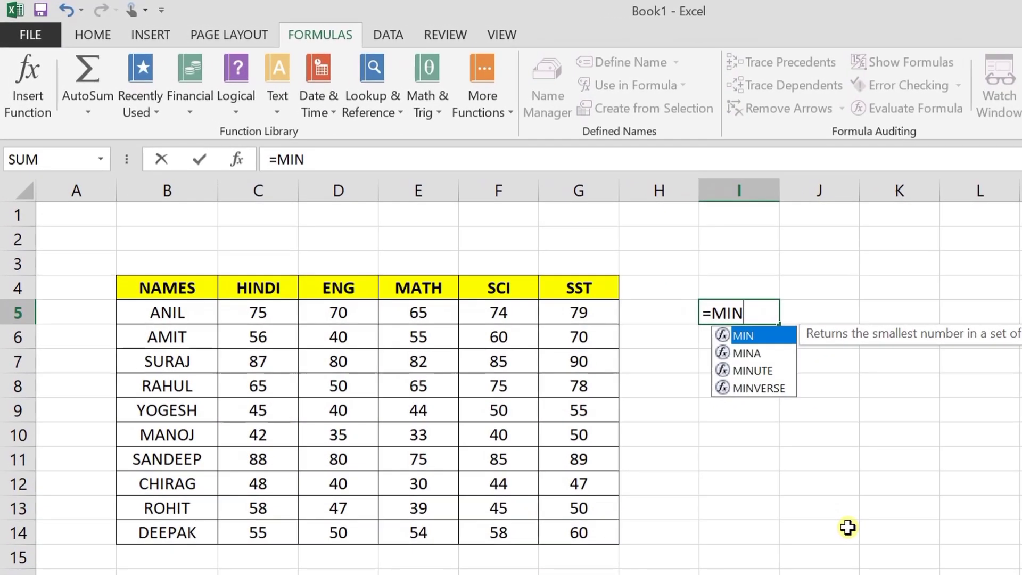
pyautogui.write('(')
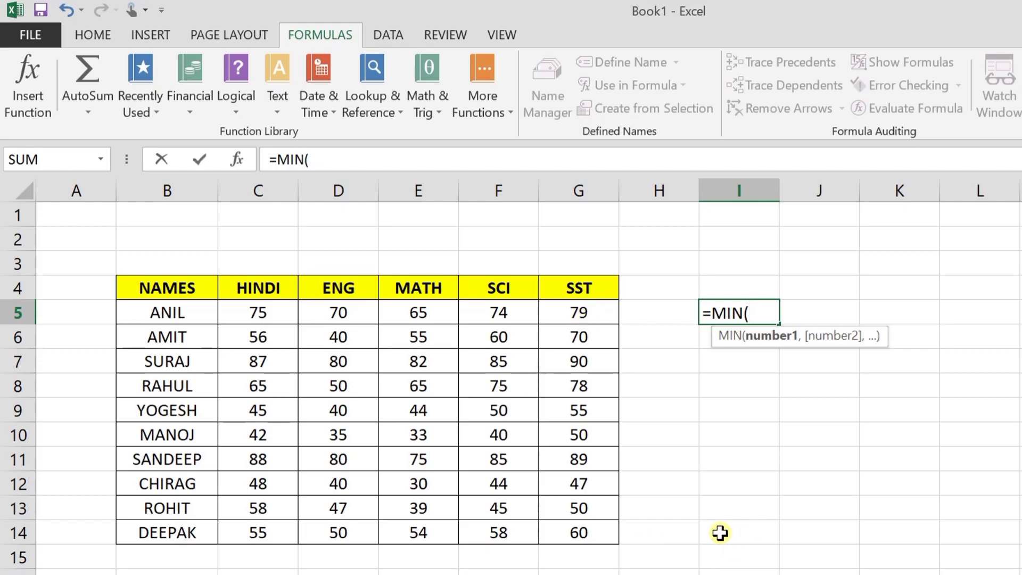
pyautogui.moveTo(580, 317); pyautogui.dragTo(584, 531)
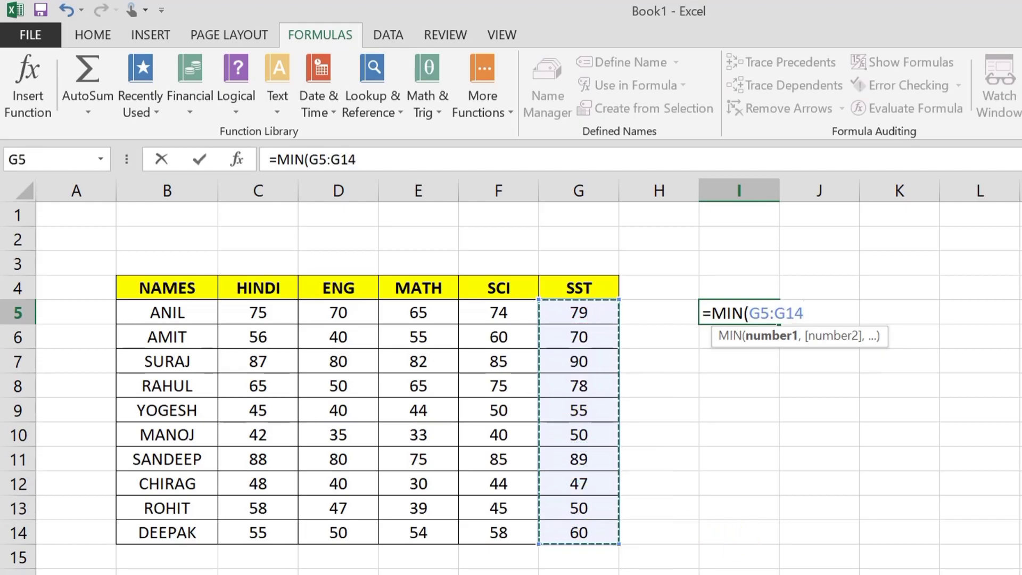
pyautogui.write(')')
pyautogui.press('Return')
pyautogui.press('Up')
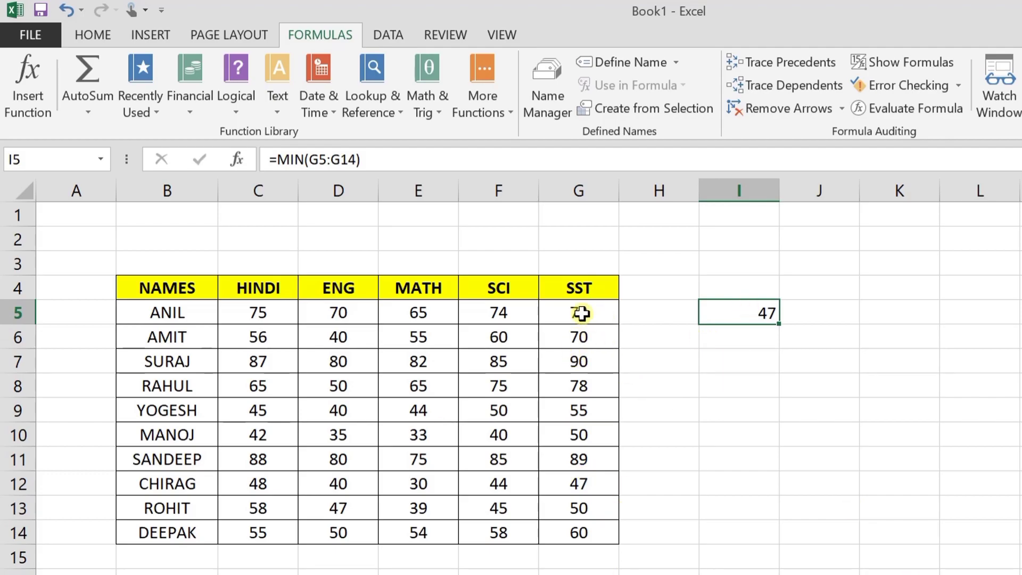
# Step: Check the SST marks against the result in I5, and review the SCI, MATH, ENG and HINDI mark ranges
pyautogui.moveTo(595, 304); pyautogui.dragTo(584, 532)
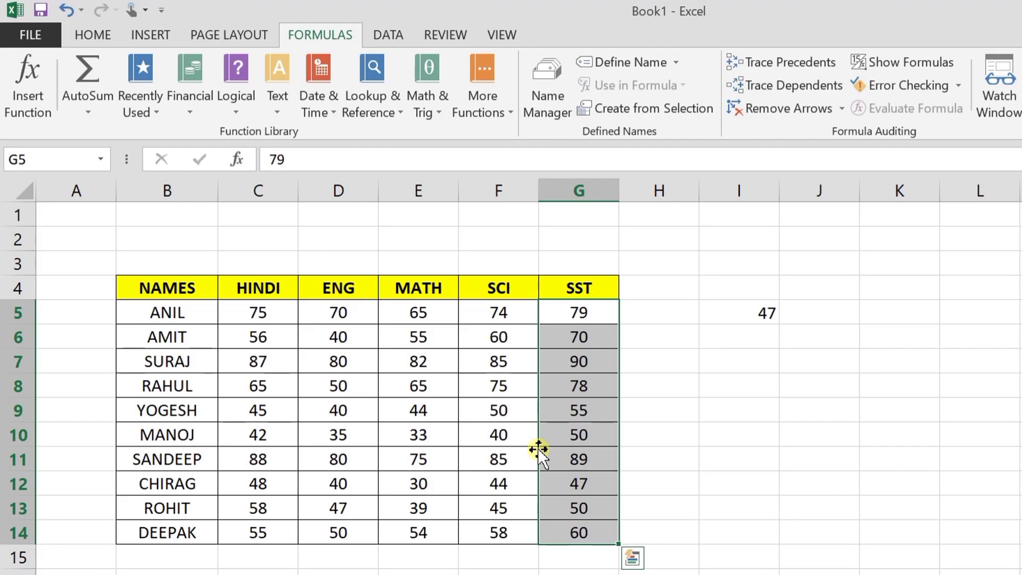
pyautogui.click(567, 483)
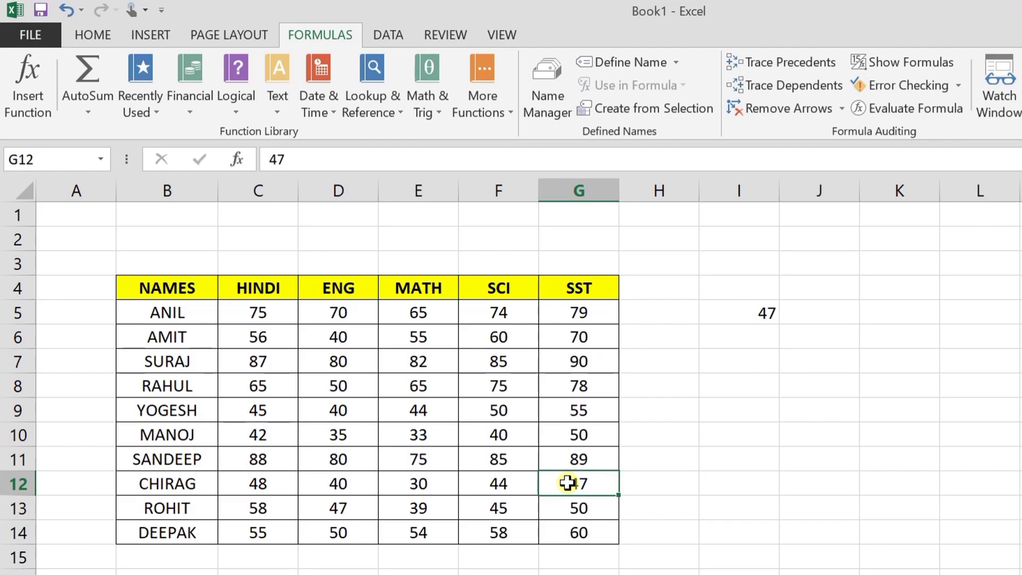
pyautogui.click(583, 312)
pyautogui.hotkey('ctrl', 'shift', 'Down')
pyautogui.hotkey('ctrl', 'shift', 'Down')
pyautogui.moveTo(574, 312); pyautogui.dragTo(572, 574)
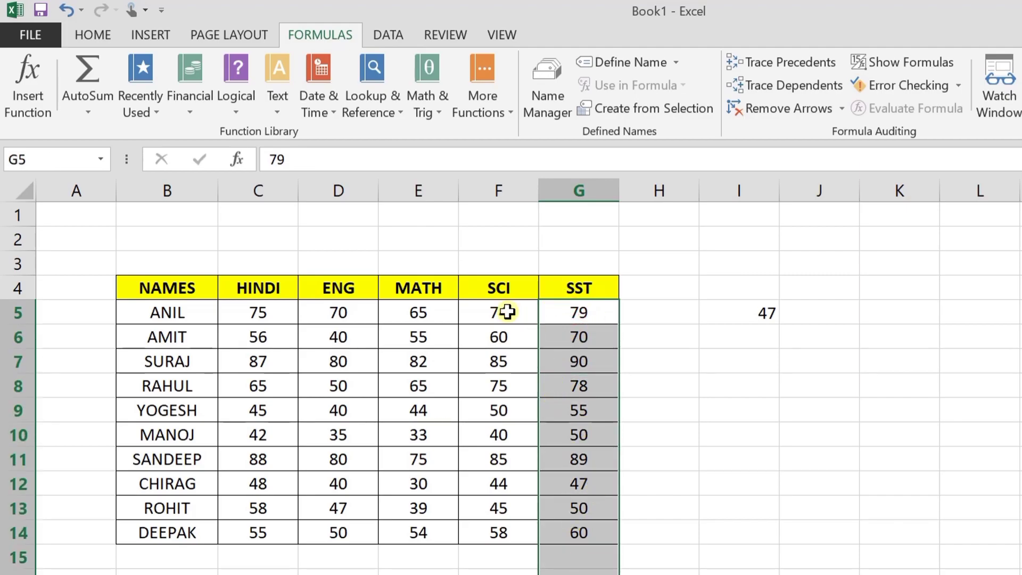
pyautogui.moveTo(578, 314); pyautogui.dragTo(579, 532)
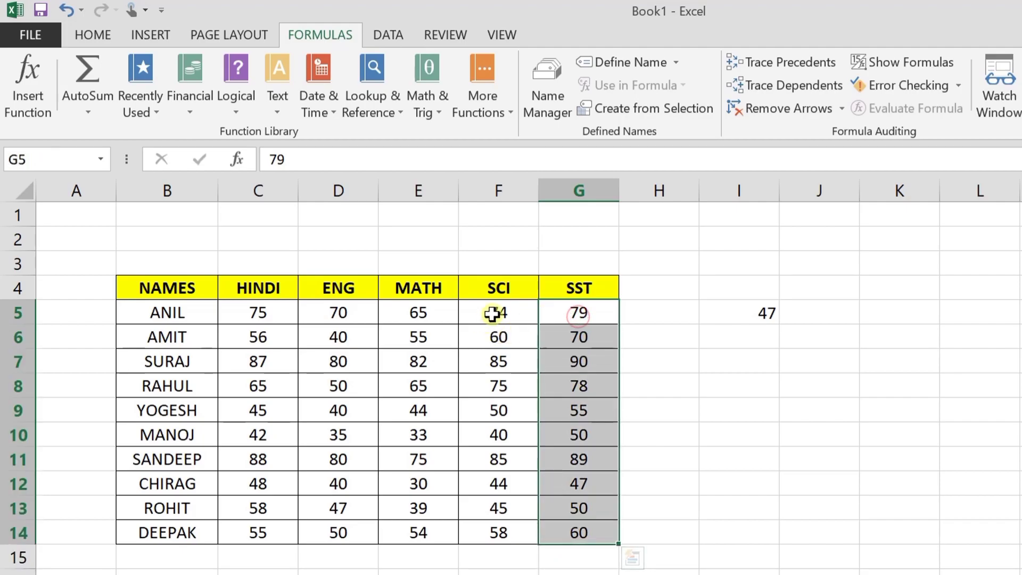
pyautogui.moveTo(495, 312); pyautogui.dragTo(490, 531)
pyautogui.moveTo(401, 314); pyautogui.dragTo(418, 508)
pyautogui.moveTo(334, 331); pyautogui.dragTo(338, 509)
pyautogui.moveTo(266, 322); pyautogui.dragTo(284, 496)
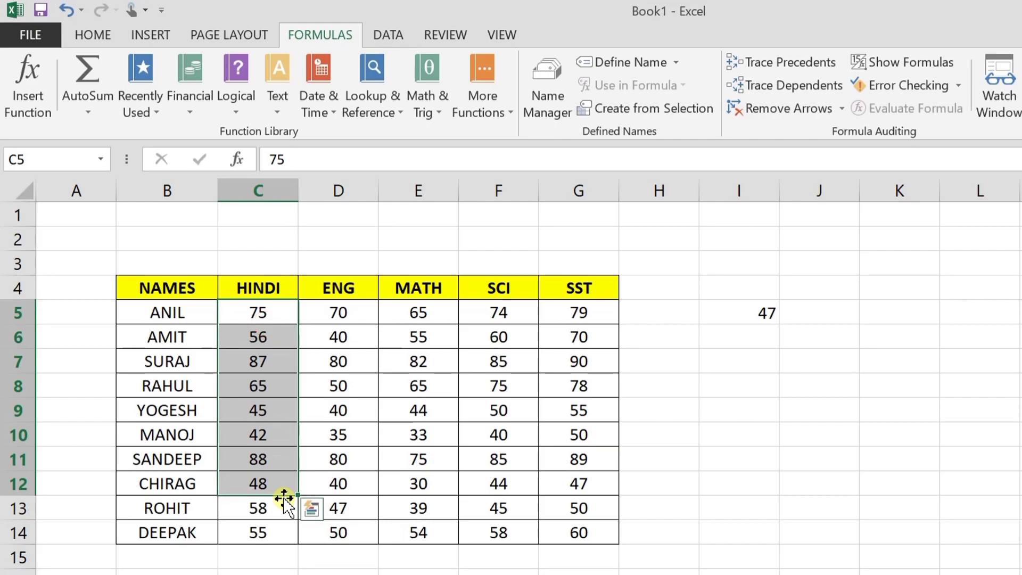
# Step: Clear the MIN formula from cell I5
pyautogui.click(737, 313)
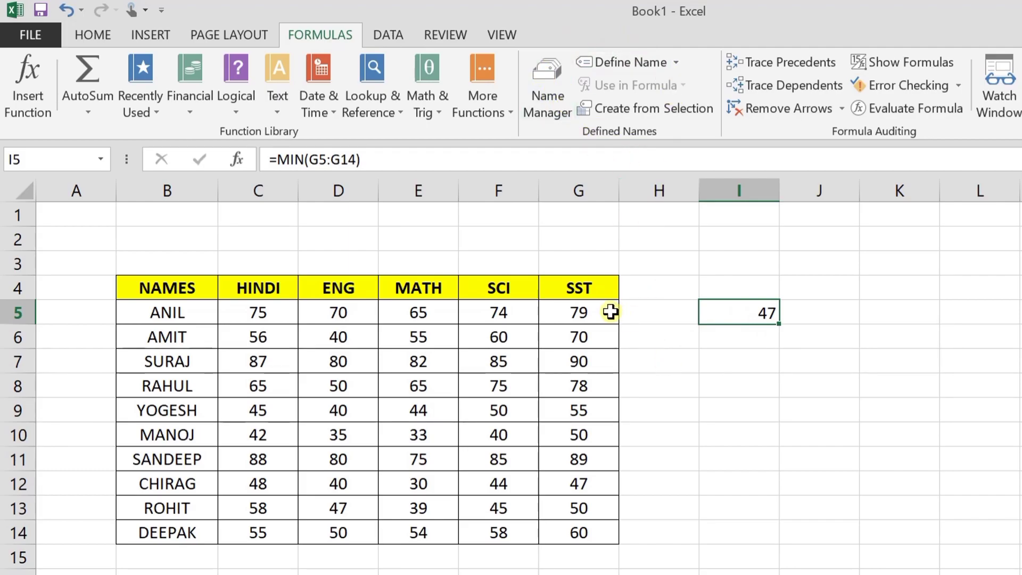
pyautogui.press('Delete')
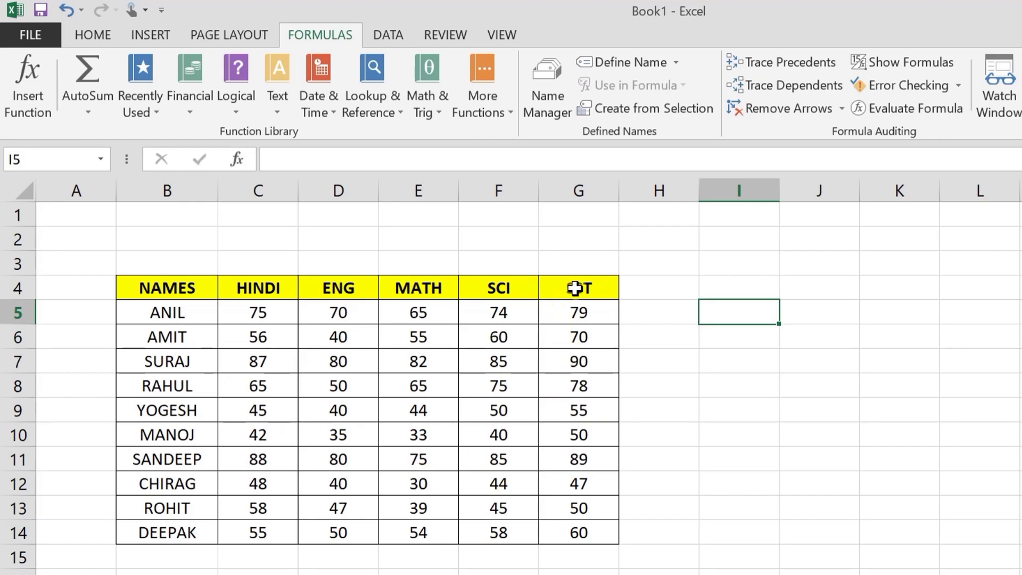
# Step: Start defining a new name for the range G4:G14, using SST as its name
pyautogui.moveTo(575, 288); pyautogui.dragTo(585, 535)
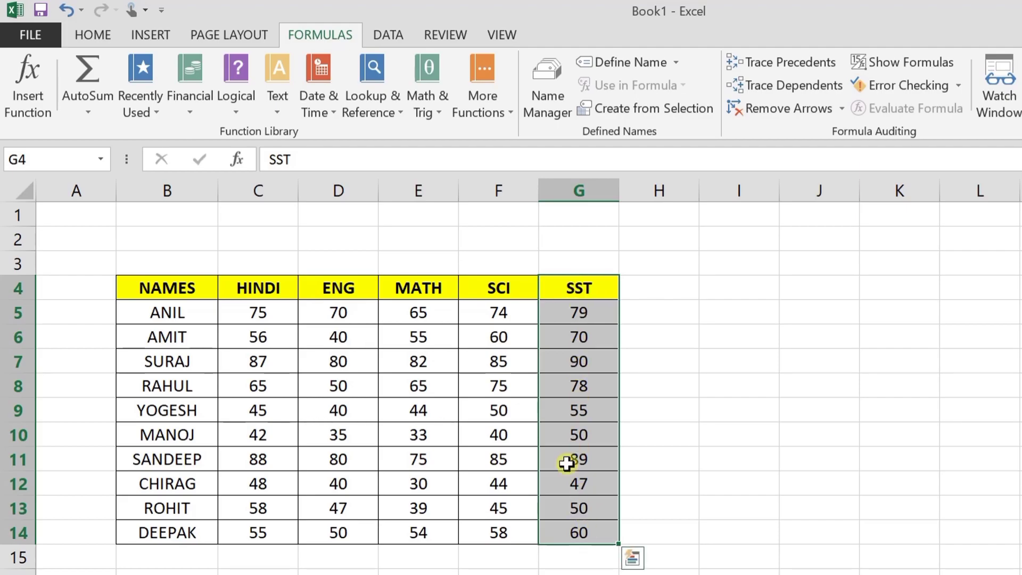
pyautogui.click(651, 66)
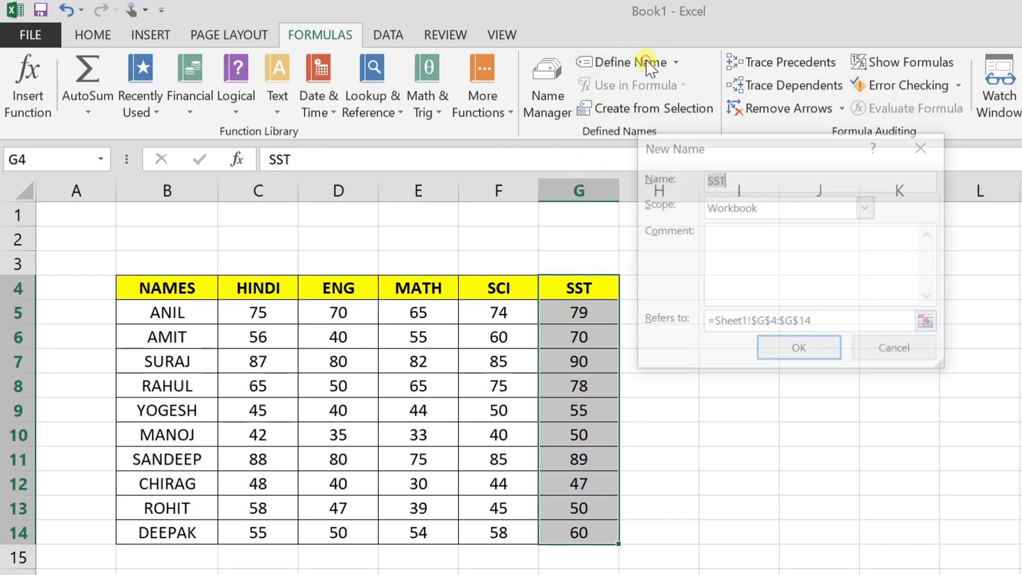
pyautogui.moveTo(753, 150); pyautogui.dragTo(789, 237)
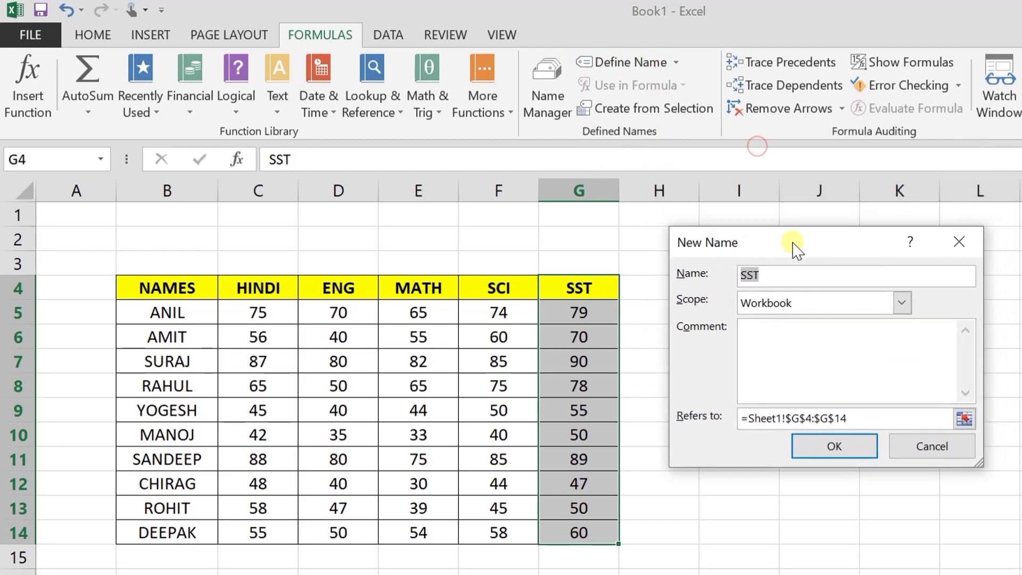
pyautogui.click(785, 277)
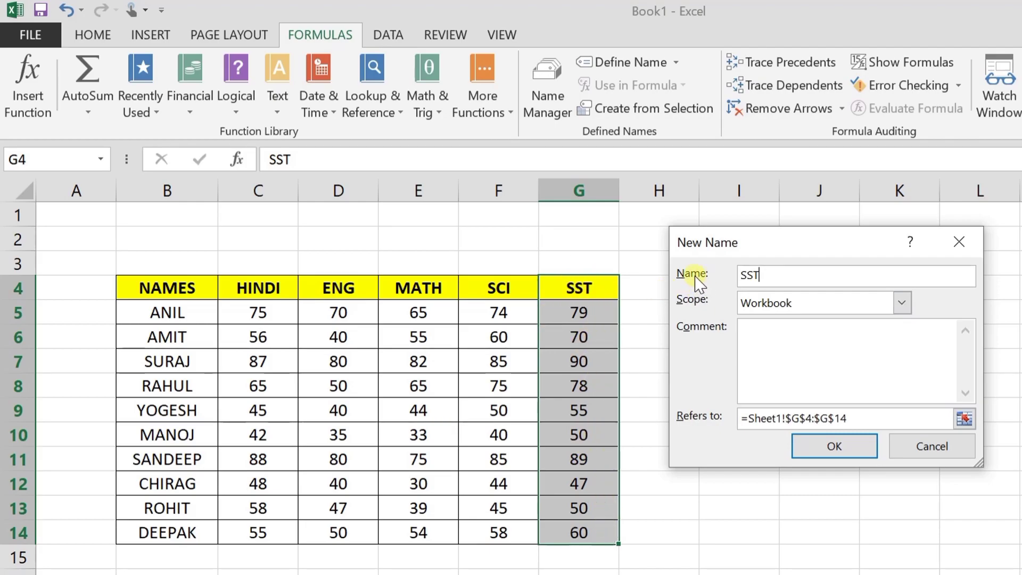
pyautogui.doubleClick(774, 276)
pyautogui.click(787, 271)
# Step: Set the new name's scope to Workbook, leave the comment empty and create the name
pyautogui.click(902, 303)
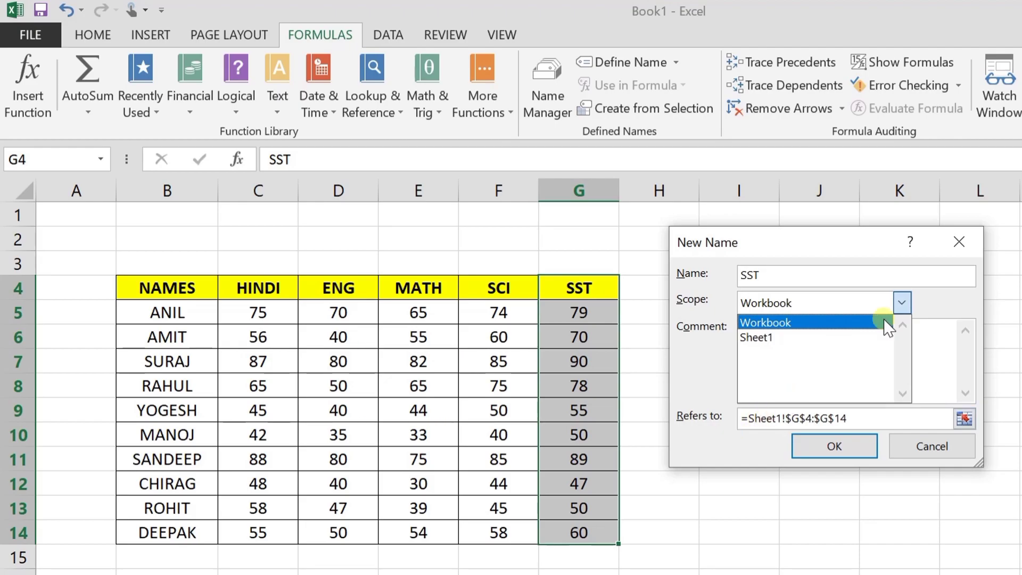
pyautogui.click(941, 318)
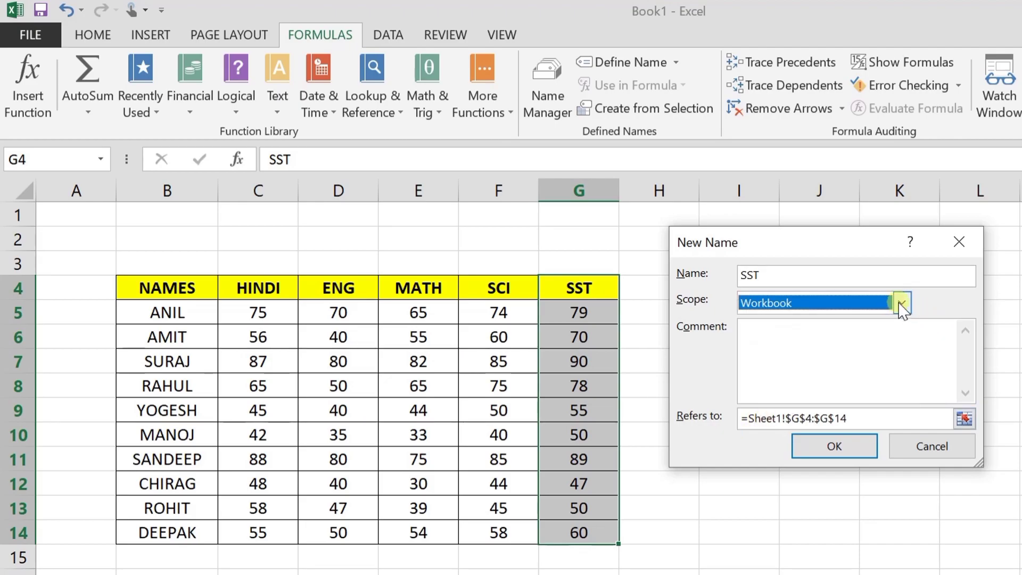
pyautogui.click(900, 304)
pyautogui.click(758, 339)
pyautogui.click(823, 305)
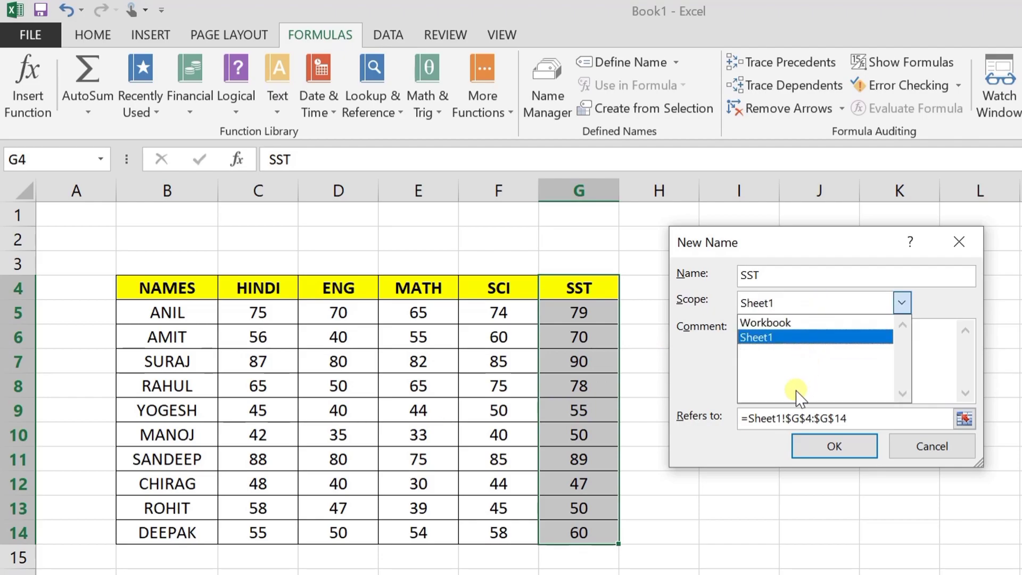
pyautogui.click(783, 327)
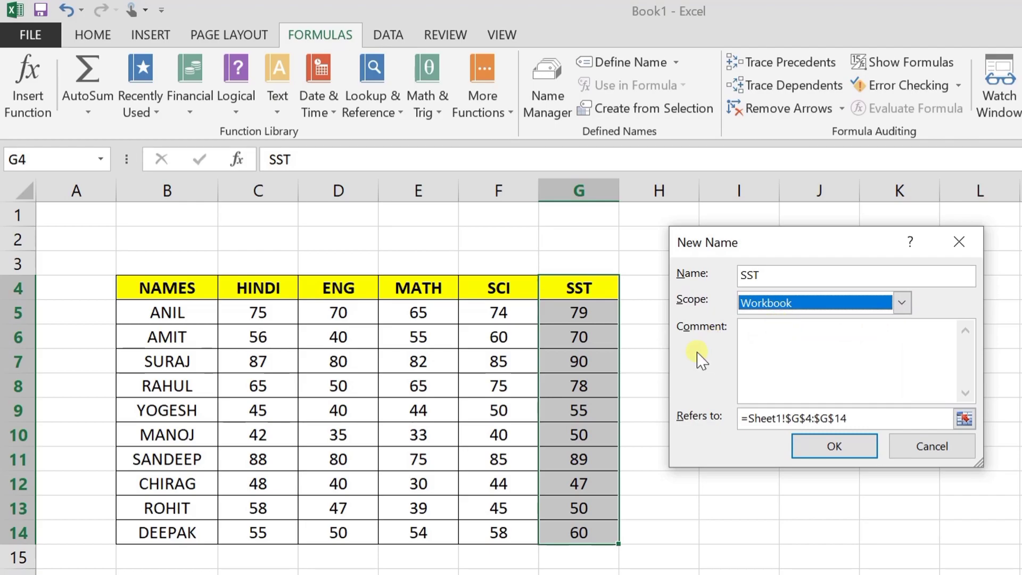
pyautogui.click(772, 335)
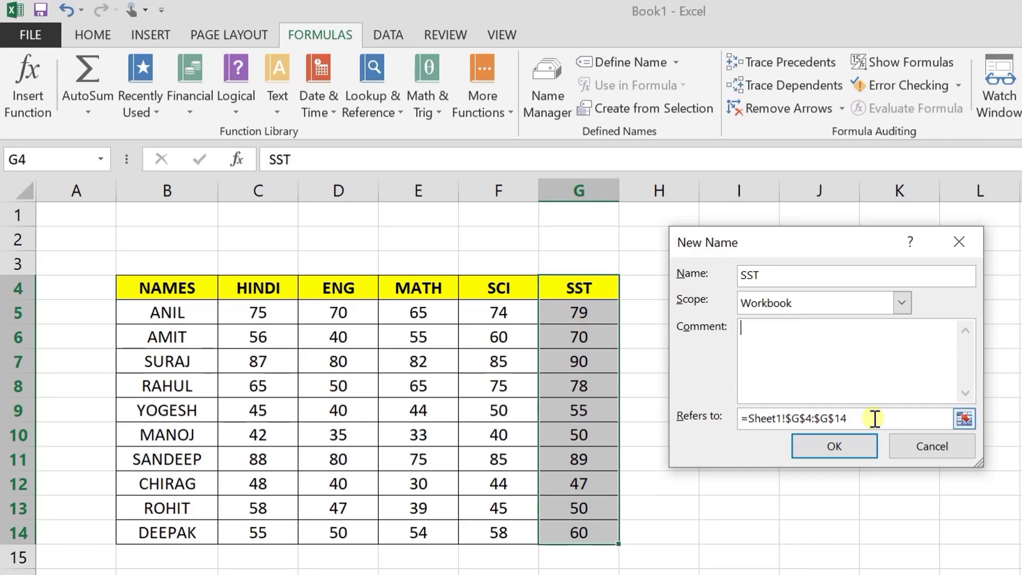
pyautogui.click(828, 450)
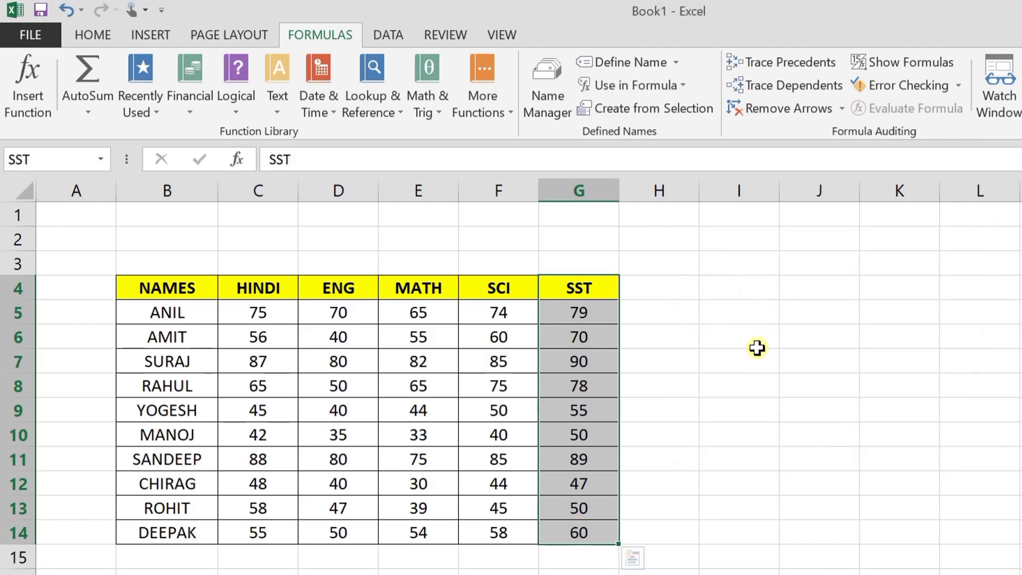
# Step: Enter the formula =MAX(SST) in cell I7, using the defined name instead of a cell range
pyautogui.click(727, 361)
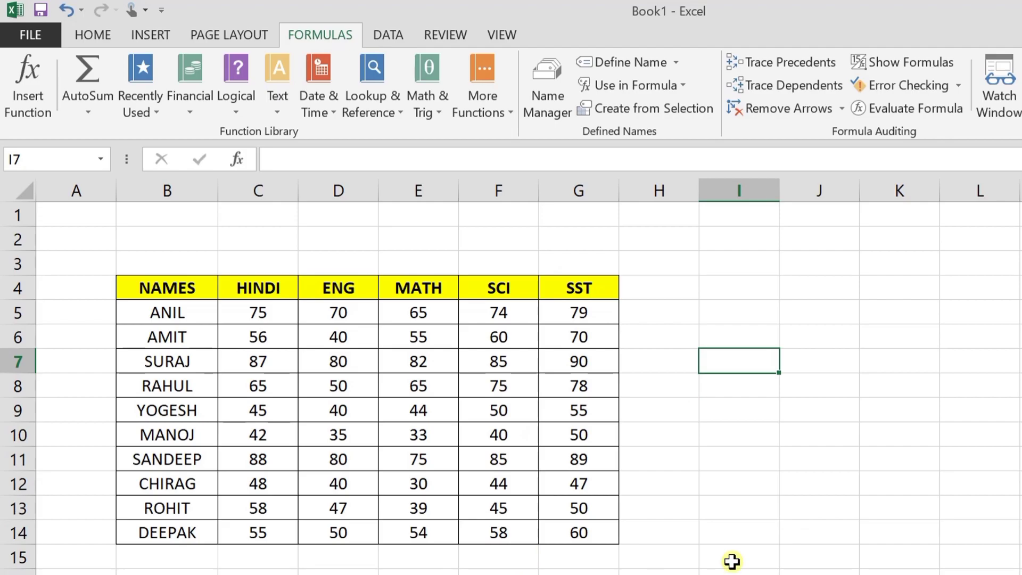
pyautogui.write('=')
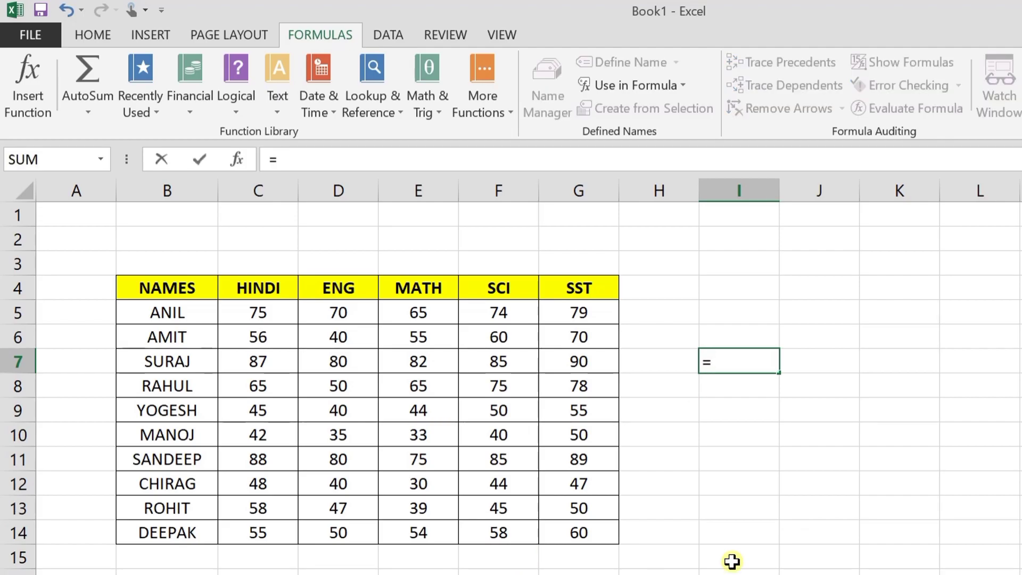
pyautogui.write('MAX')
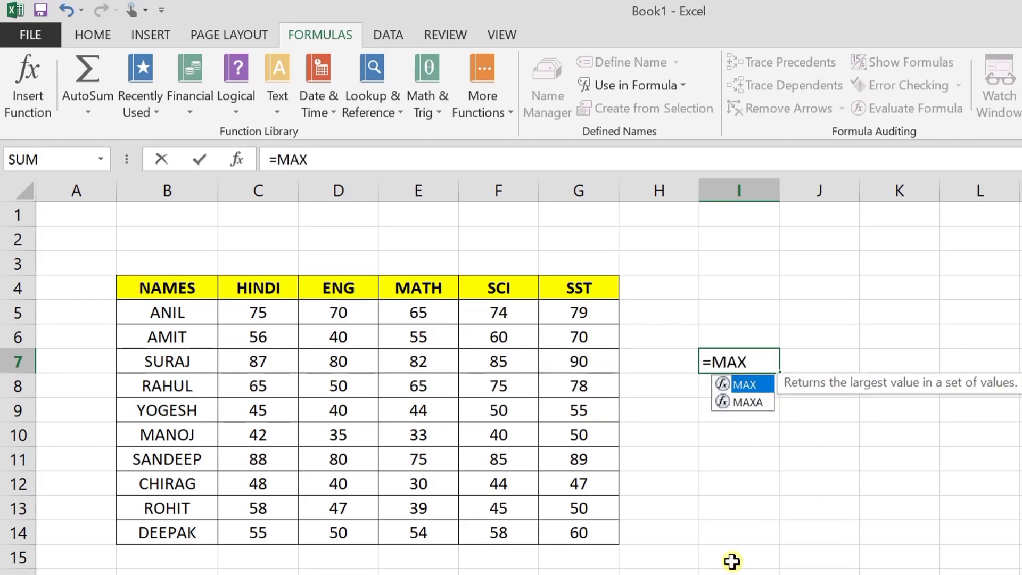
pyautogui.write('(')
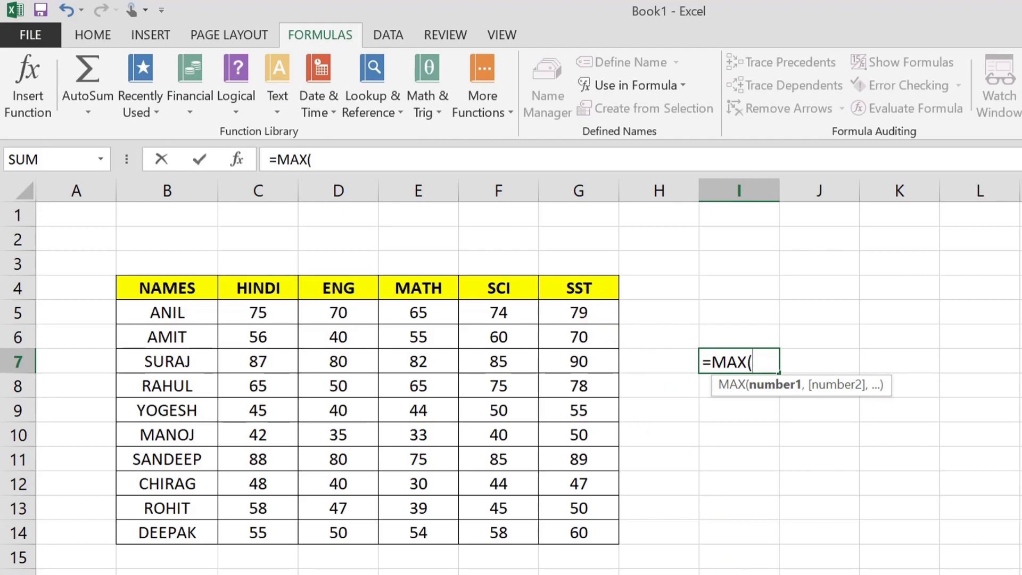
pyautogui.write('SST')
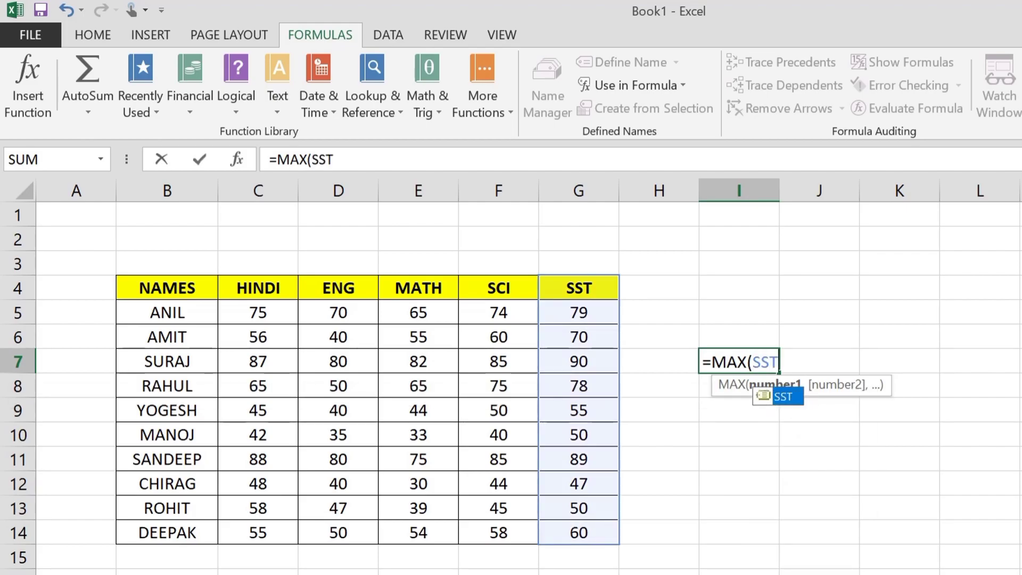
pyautogui.press('Tab')
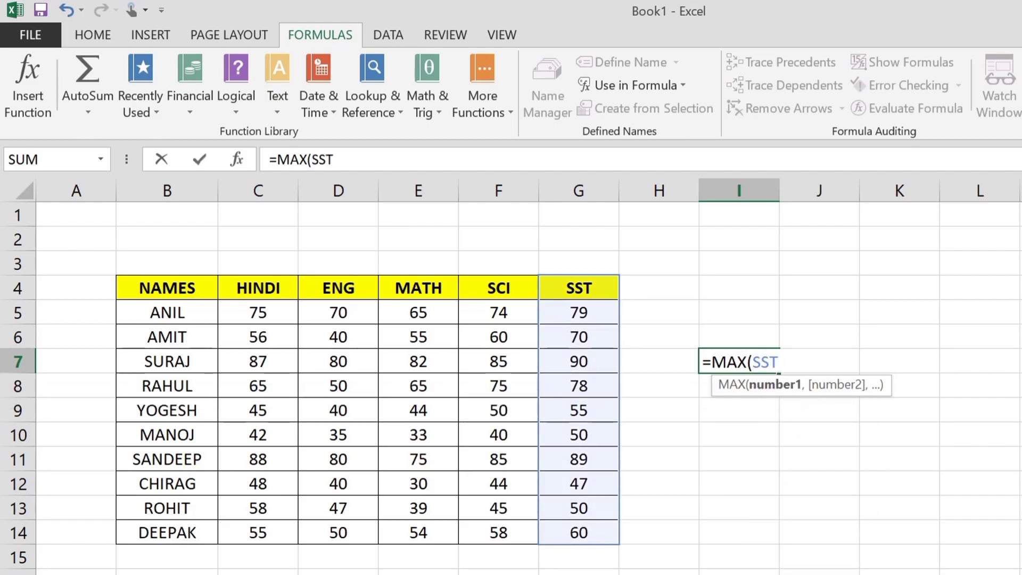
pyautogui.write(')')
pyautogui.press('Return')
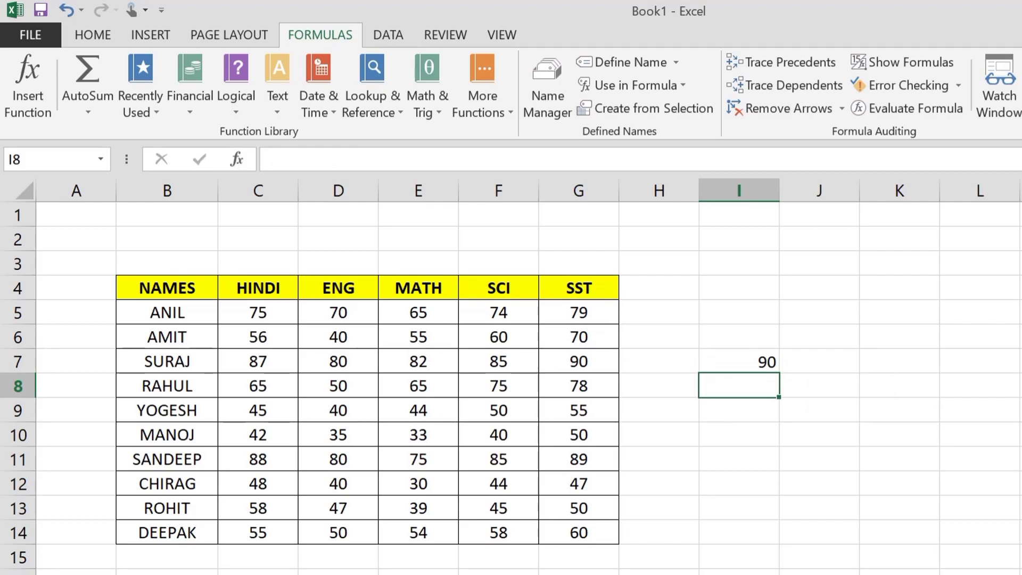
# Step: Check the MAX formula in I7 against the highest mark in the SST column and review the named range
pyautogui.click(754, 361)
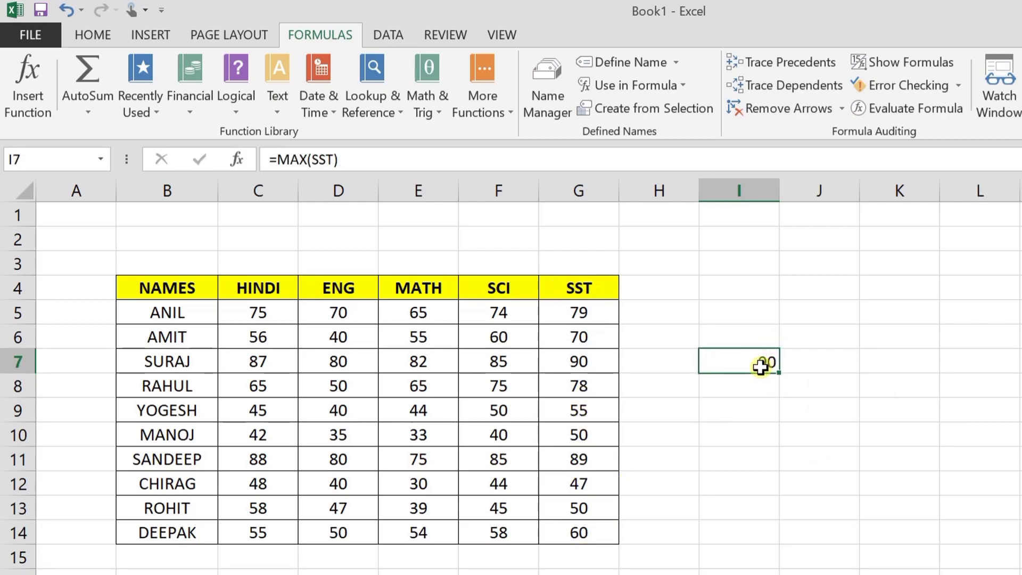
pyautogui.click(589, 361)
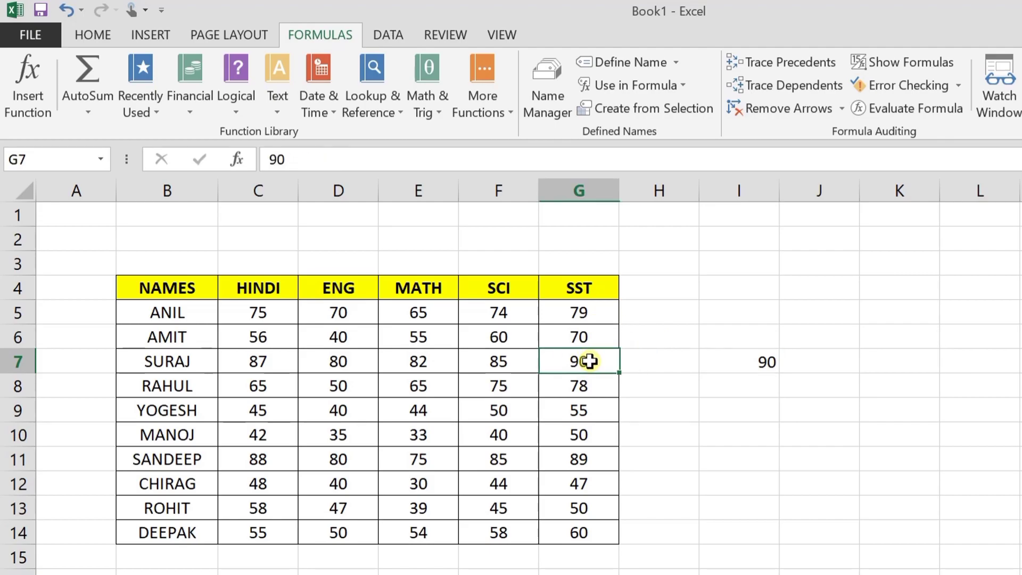
pyautogui.click(748, 361)
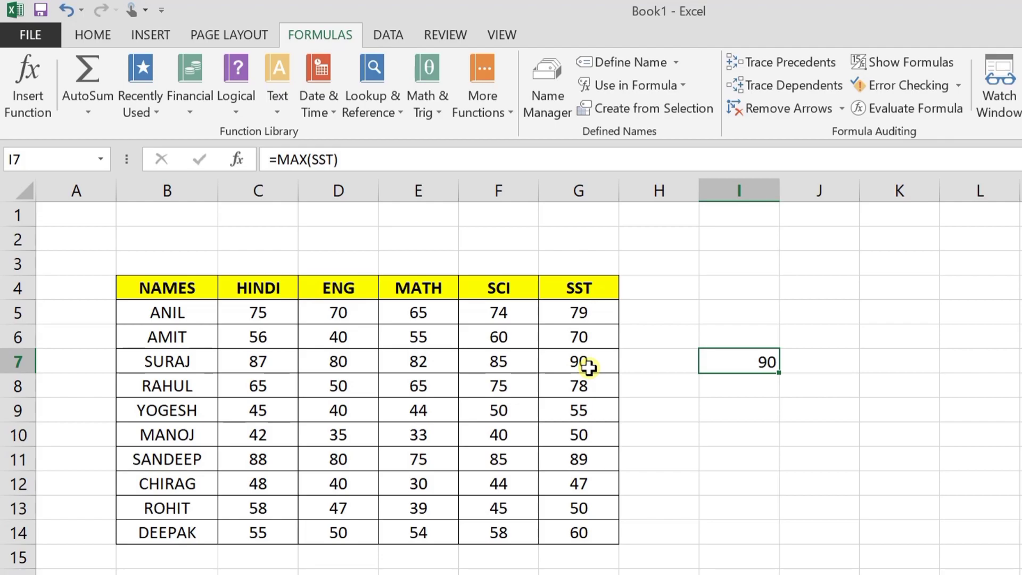
pyautogui.moveTo(596, 292); pyautogui.dragTo(589, 565)
pyautogui.moveTo(570, 281); pyautogui.dragTo(570, 381)
pyautogui.click(835, 481)
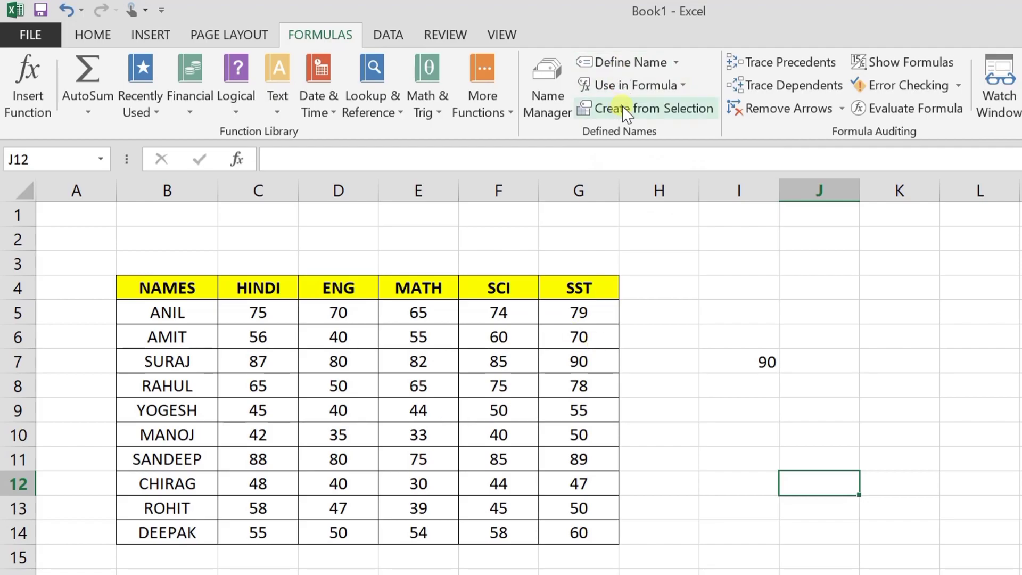
# Step: Enter =MAX(SST) in cell I8, inserting SST from the list of defined names
pyautogui.click(672, 85)
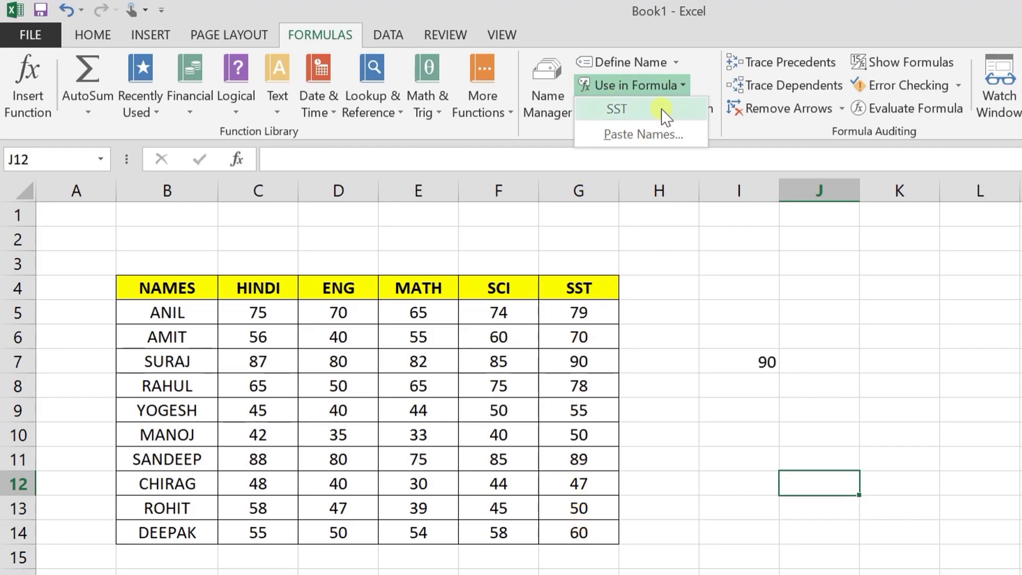
pyautogui.click(745, 387)
pyautogui.click(727, 385)
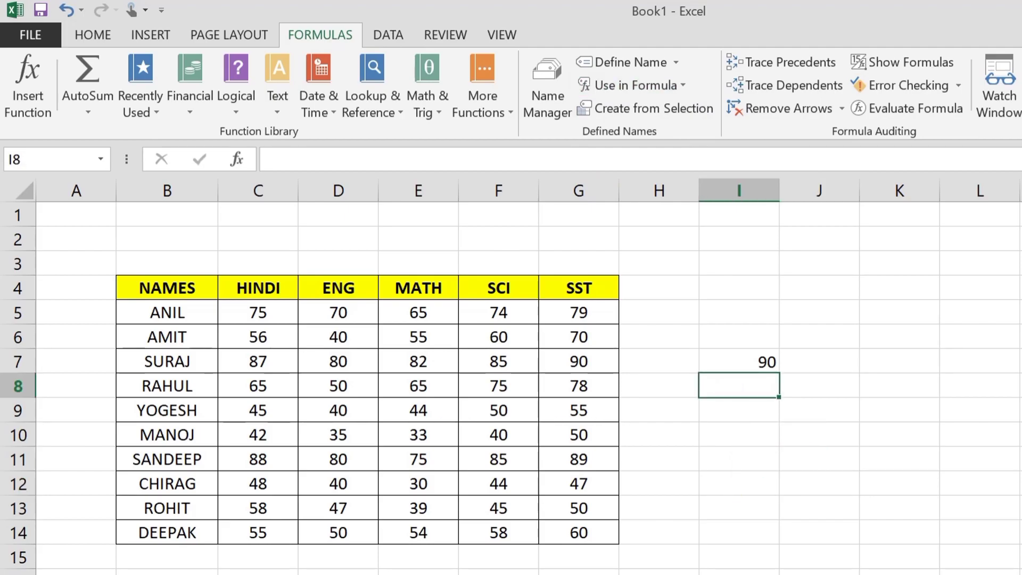
pyautogui.click(731, 366)
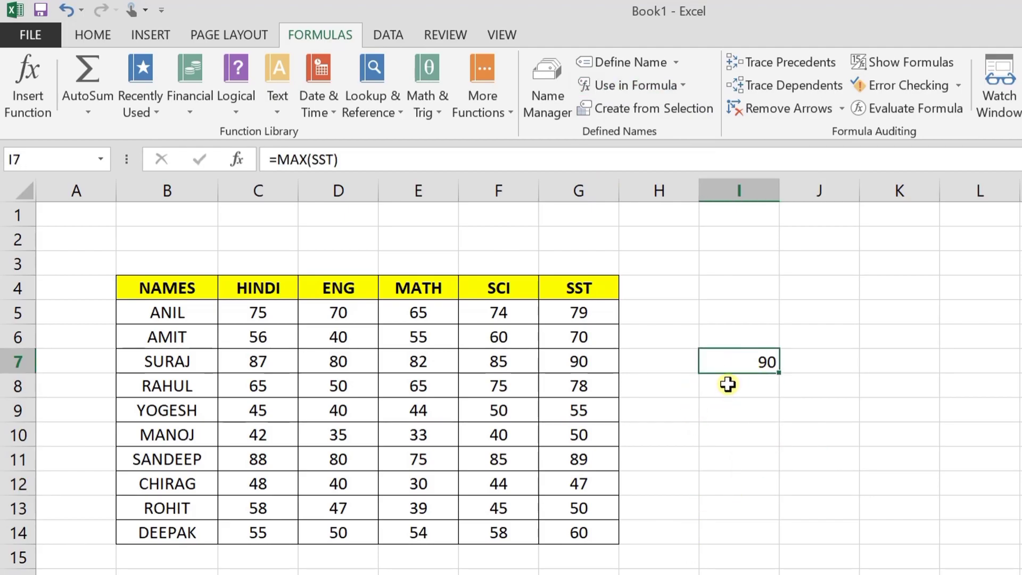
pyautogui.click(728, 385)
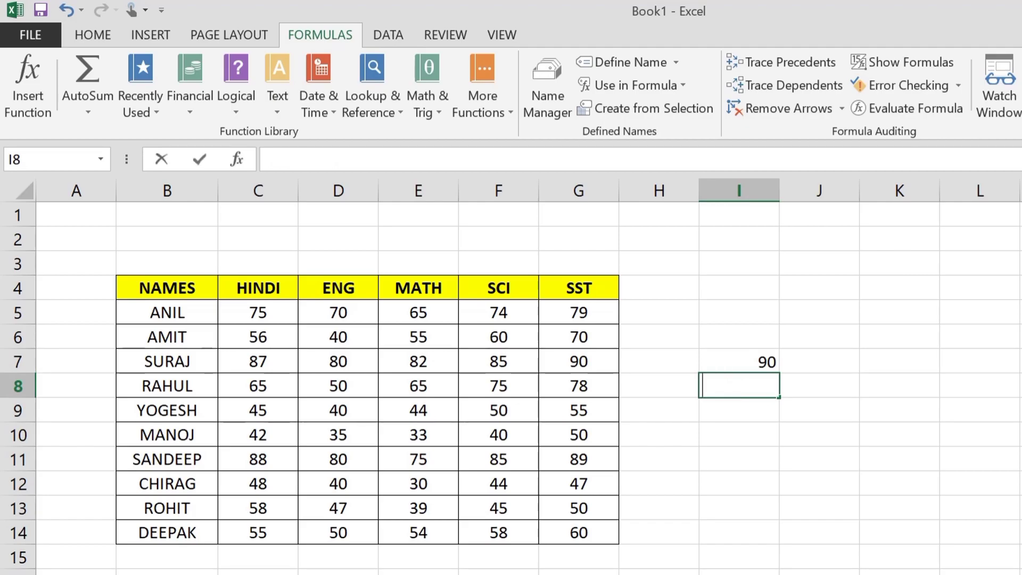
pyautogui.write('=MAX(')
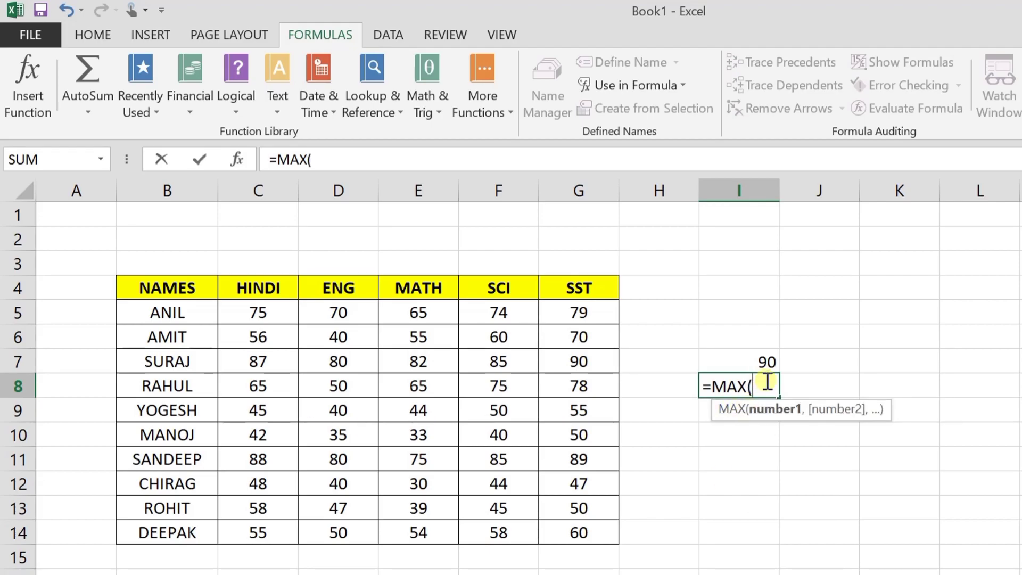
pyautogui.click(682, 86)
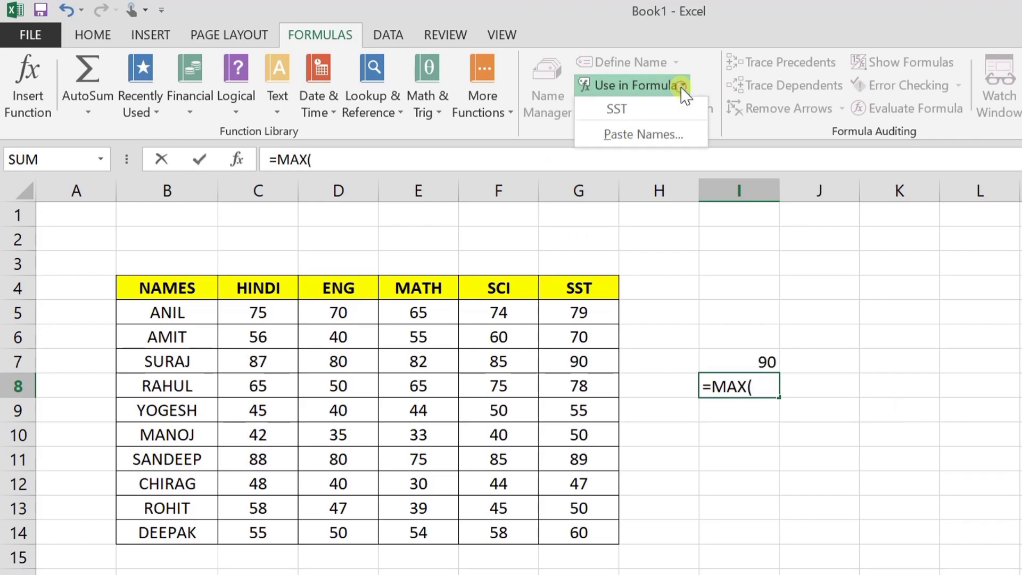
pyautogui.click(618, 110)
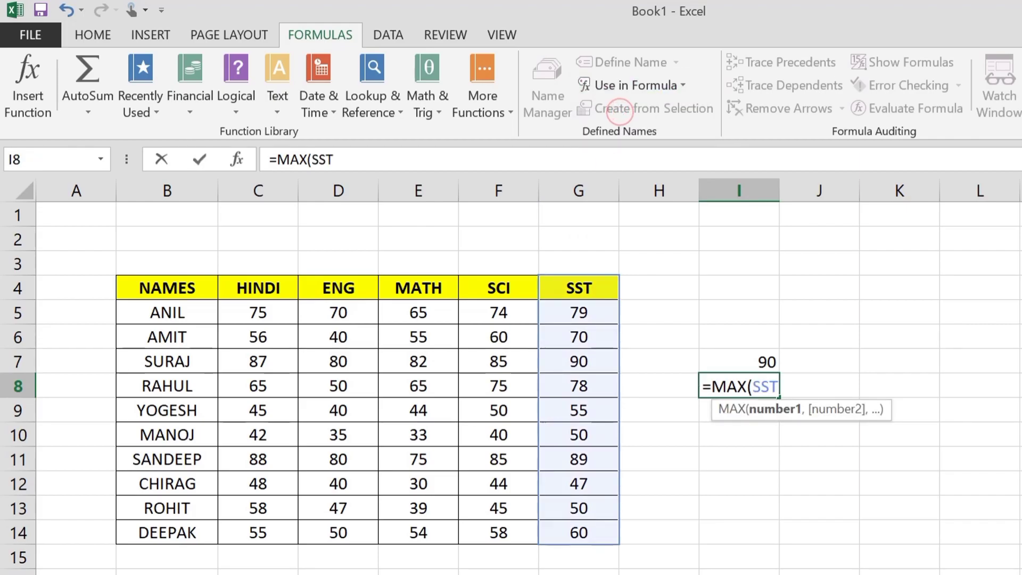
pyautogui.write(')')
pyautogui.press('Return')
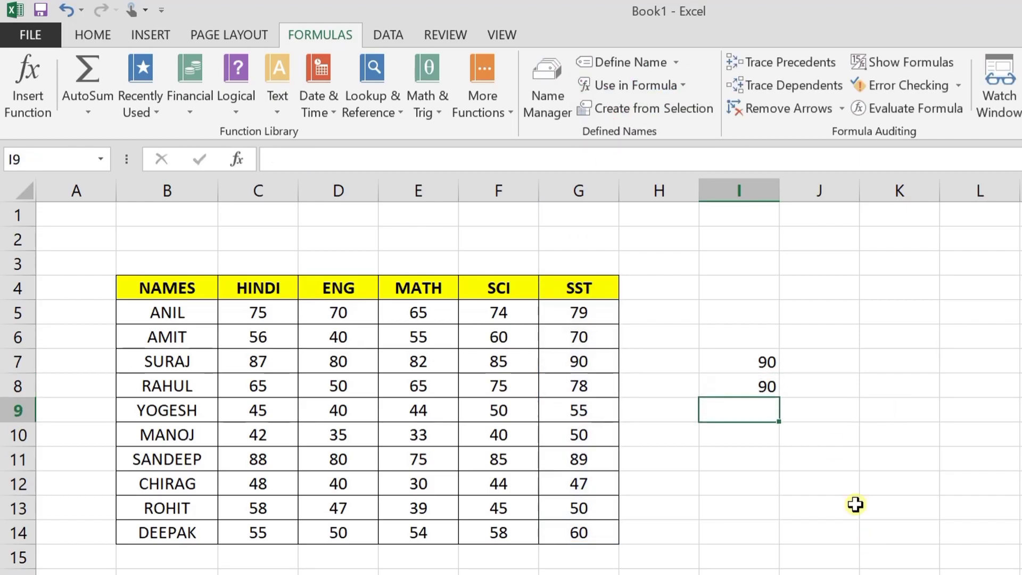
# Step: Review the SST entry in the Name Manager, and compare the SST marks with the MAX results in I7:I8
pyautogui.click(756, 387)
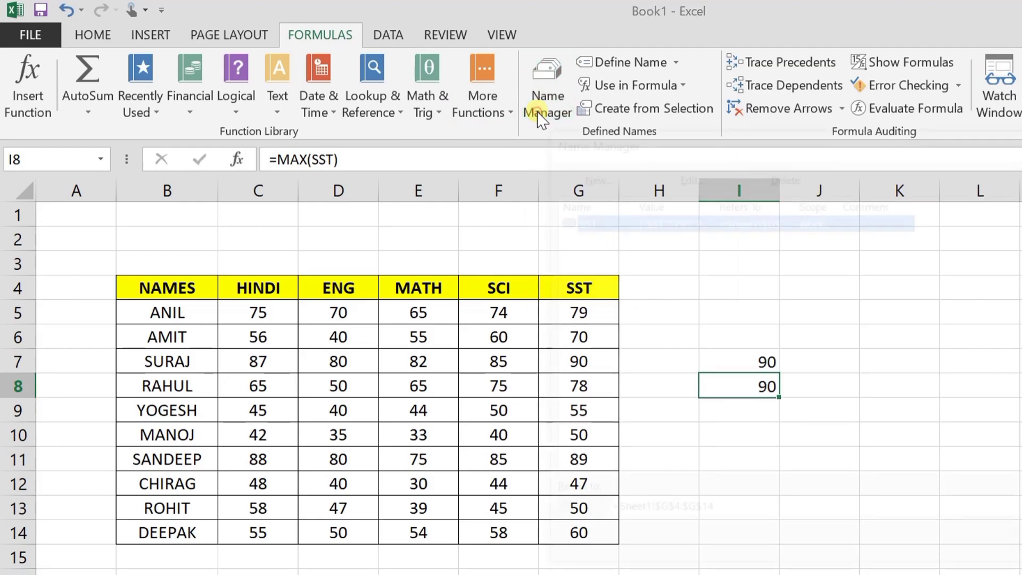
pyautogui.click(548, 88)
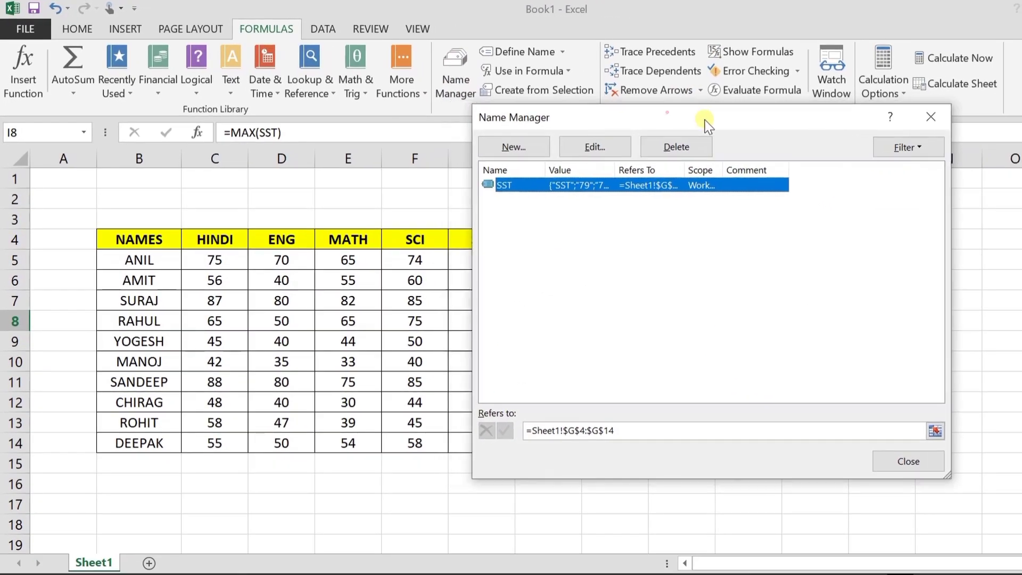
pyautogui.moveTo(708, 123); pyautogui.dragTo(761, 140)
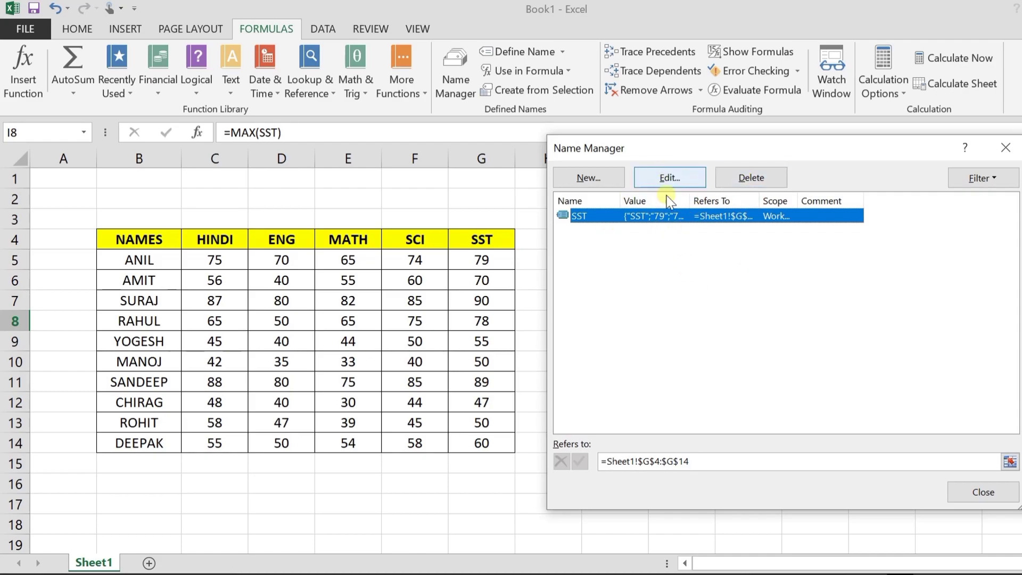
pyautogui.click(981, 494)
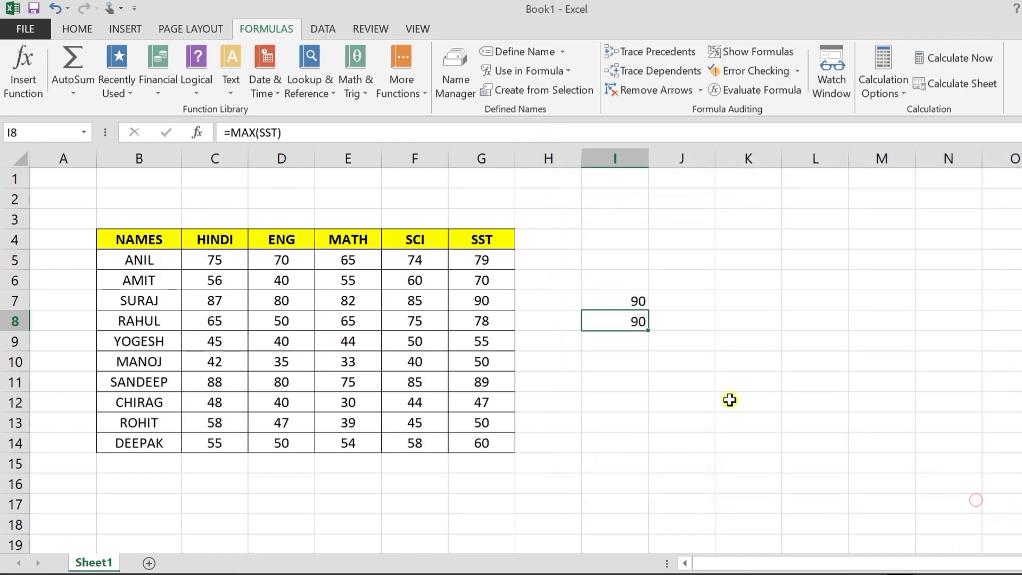
pyautogui.click(483, 242)
pyautogui.moveTo(484, 267); pyautogui.dragTo(481, 463)
pyautogui.moveTo(620, 301); pyautogui.dragTo(617, 322)
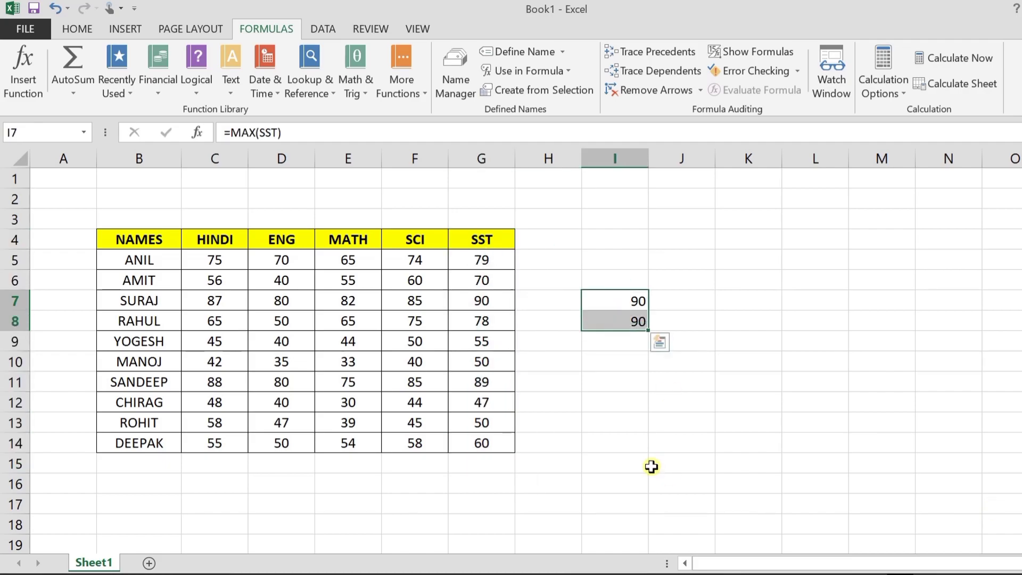
# Step: Add the marks 99 and 10 below the SST column, in cells G15 and G16
pyautogui.click(479, 462)
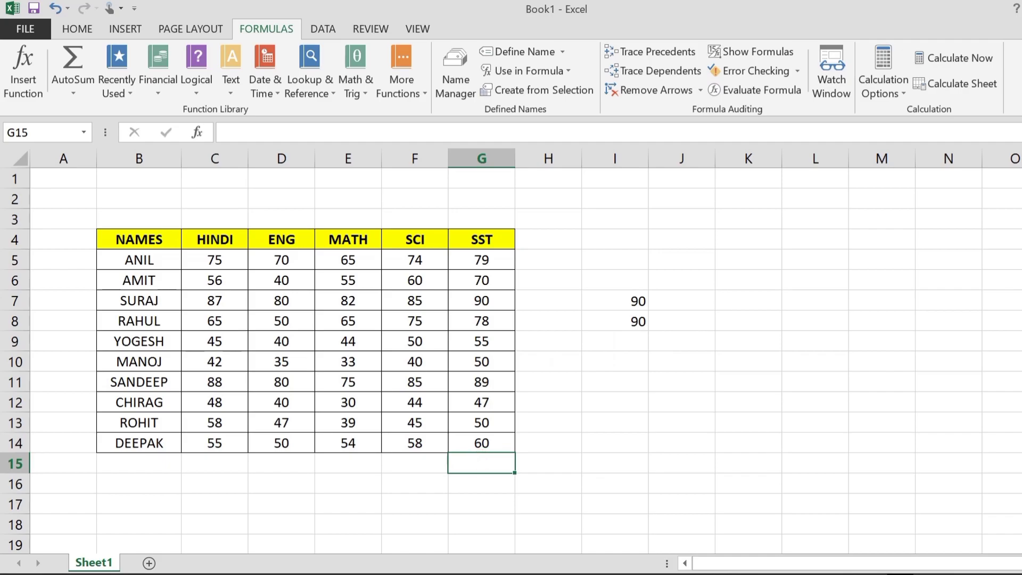
pyautogui.write('99')
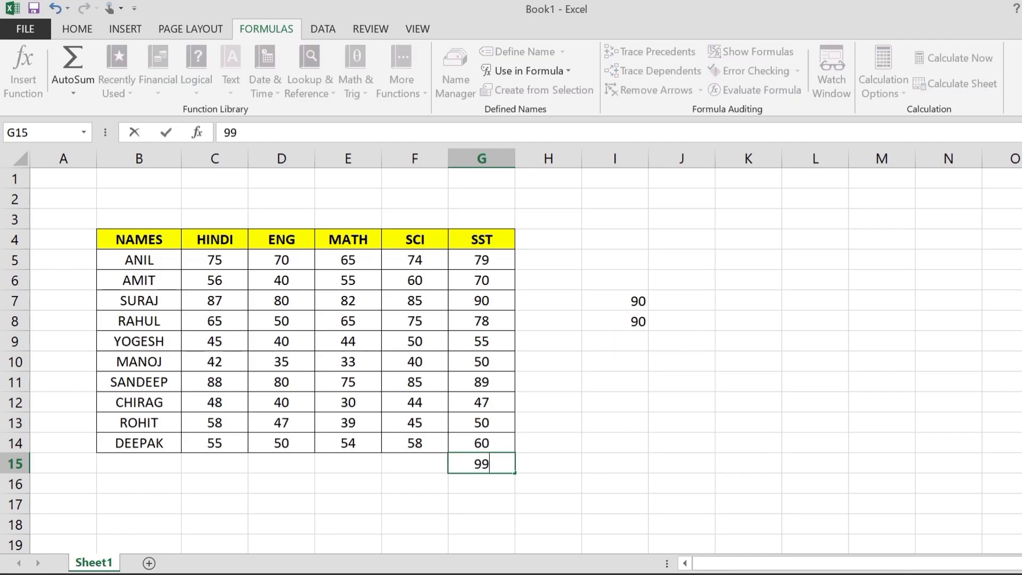
pyautogui.press('Return')
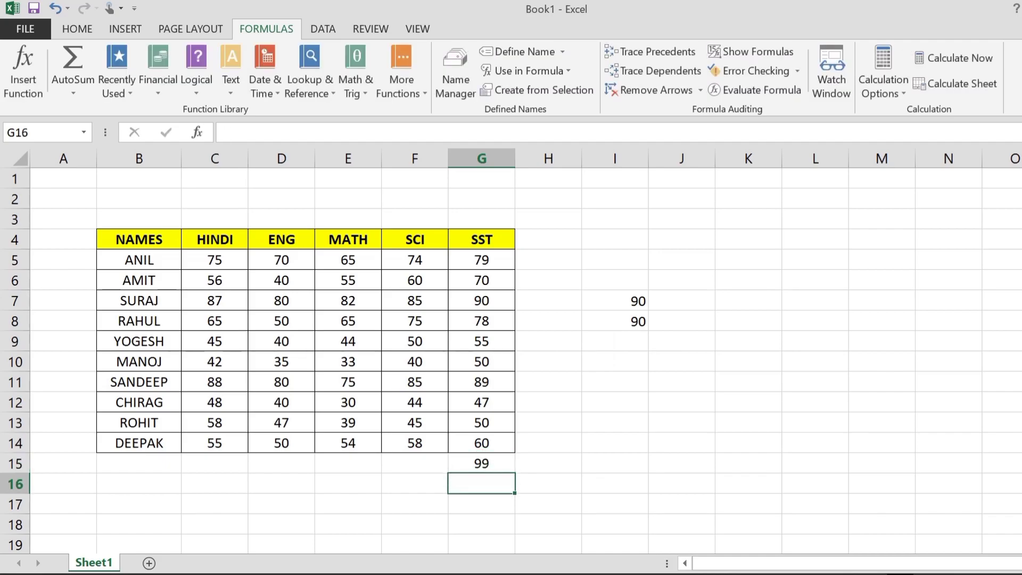
pyautogui.write('10')
pyautogui.press('Return')
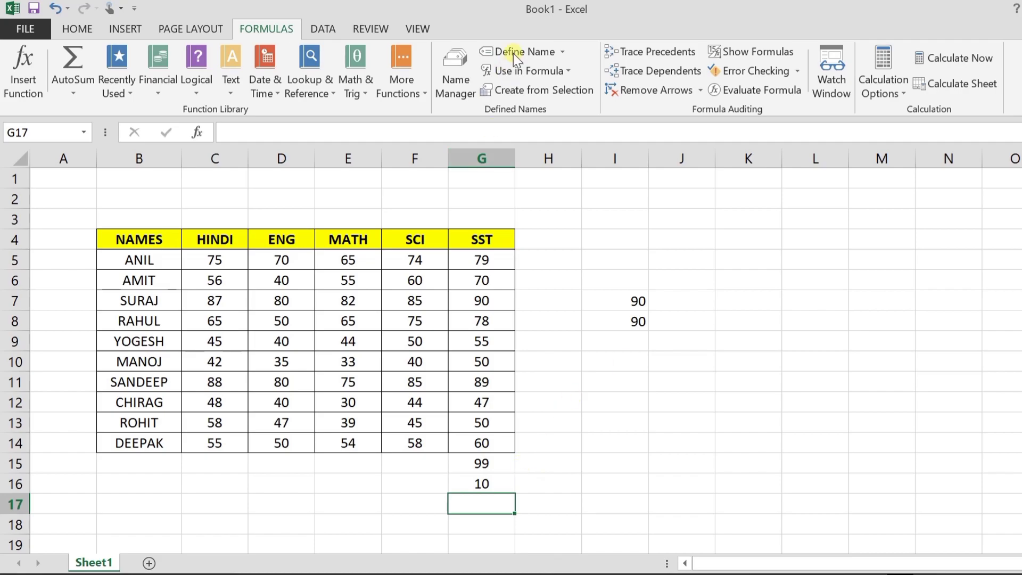
# Step: Check whether the MAX formulas in I7 and I8 take the added marks in G15:G16 into account
pyautogui.moveTo(485, 261); pyautogui.dragTo(482, 444)
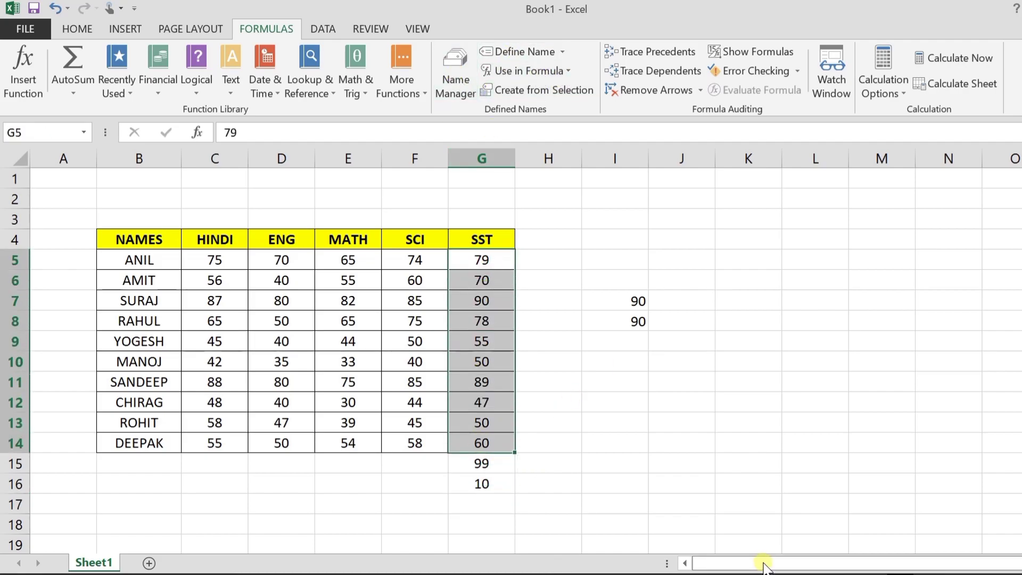
pyautogui.click(480, 465)
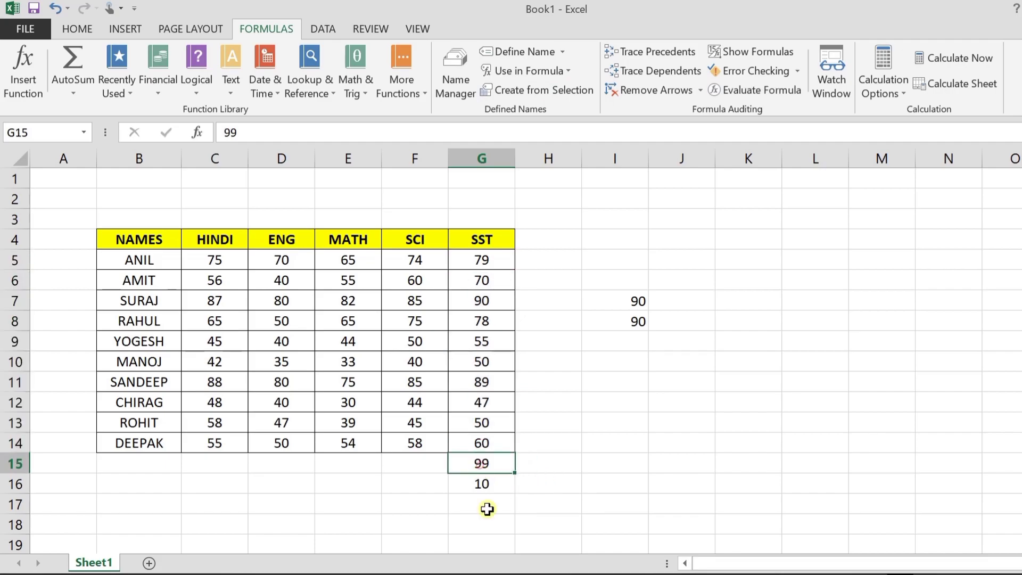
pyautogui.click(482, 487)
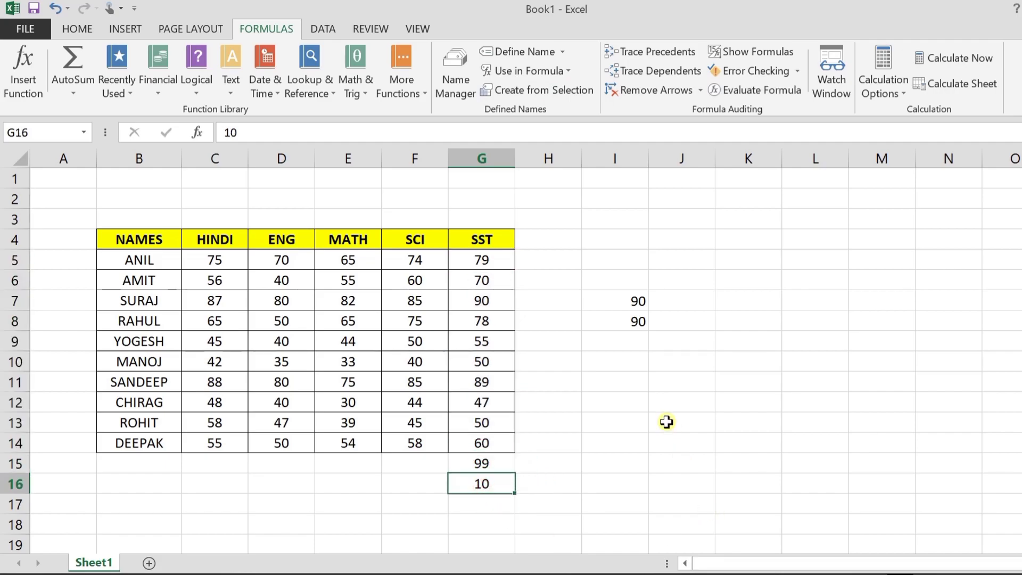
pyautogui.click(612, 300)
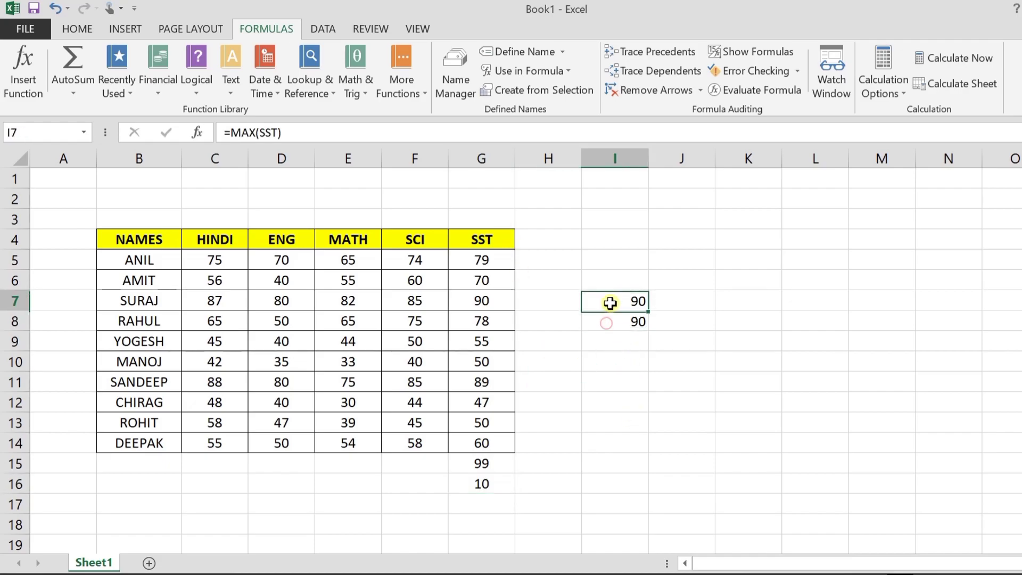
pyautogui.click(611, 325)
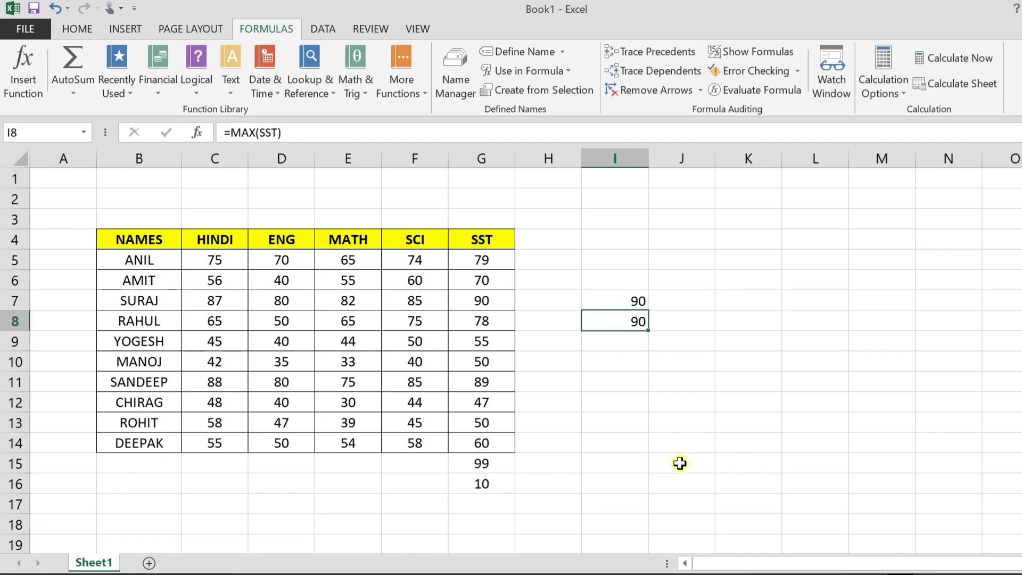
pyautogui.moveTo(484, 461); pyautogui.dragTo(480, 480)
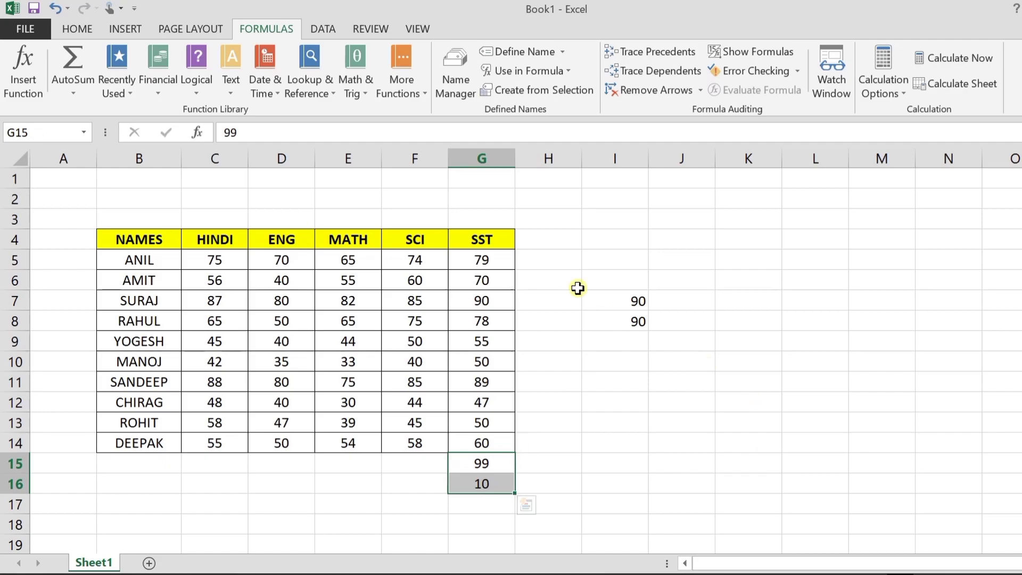
# Step: Edit the defined name SST so that it refers to =Sheet1!$G$4:$G$16
pyautogui.click(453, 71)
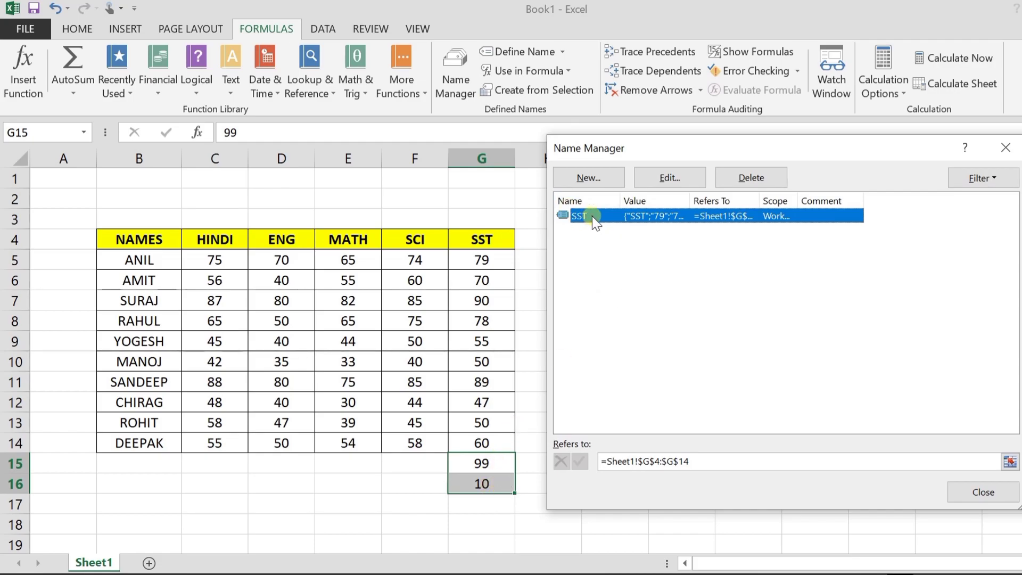
pyautogui.click(663, 175)
pyautogui.moveTo(746, 235); pyautogui.dragTo(720, 209)
pyautogui.click(723, 222)
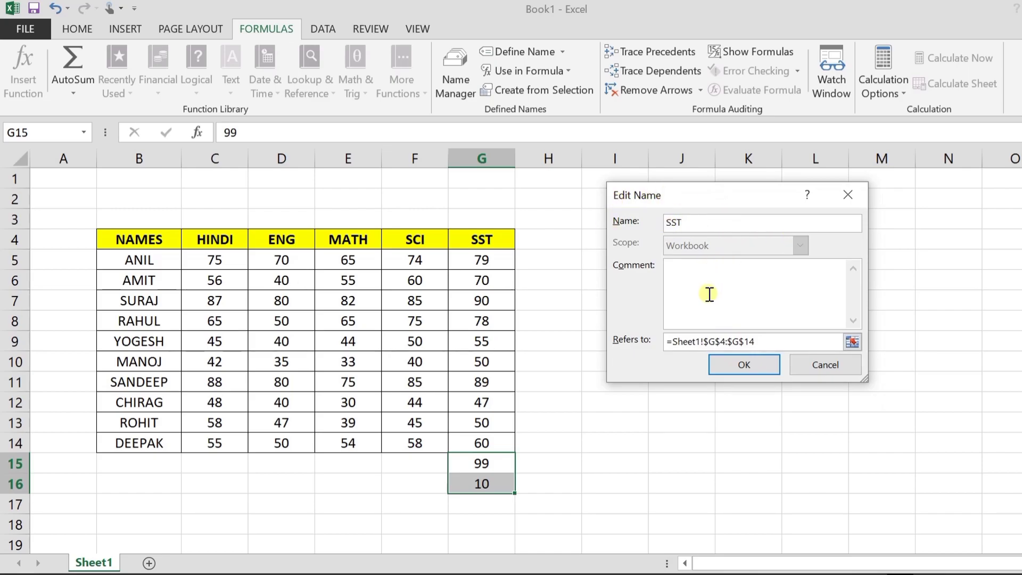
pyautogui.doubleClick(693, 223)
pyautogui.click(695, 225)
pyautogui.click(779, 344)
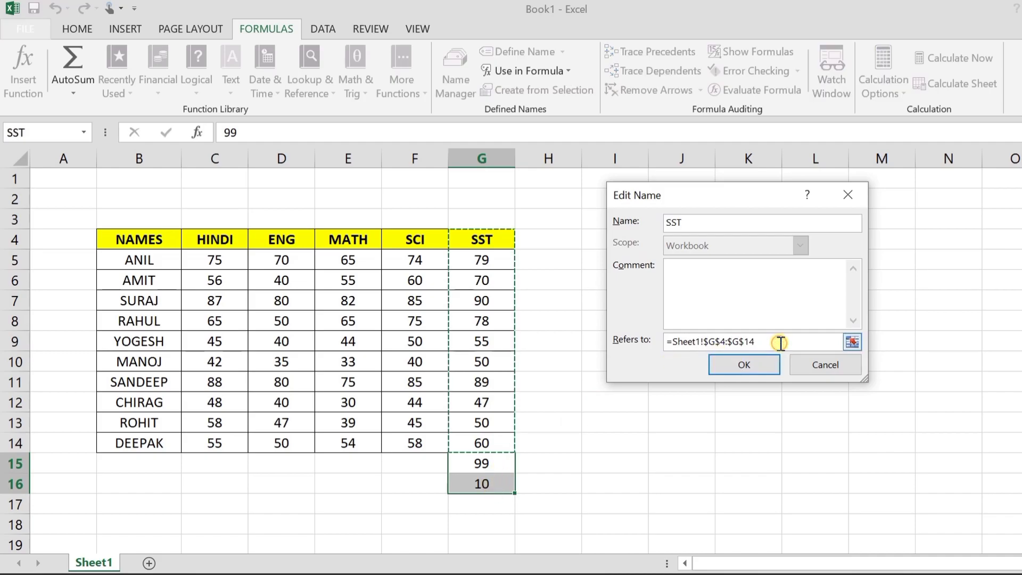
pyautogui.click(482, 239)
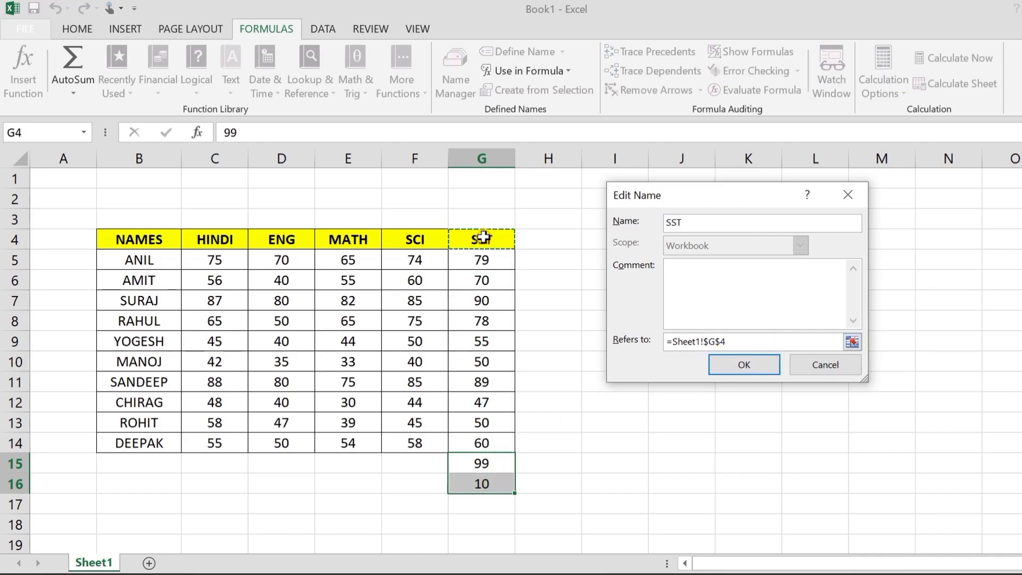
pyautogui.moveTo(483, 237); pyautogui.dragTo(475, 482)
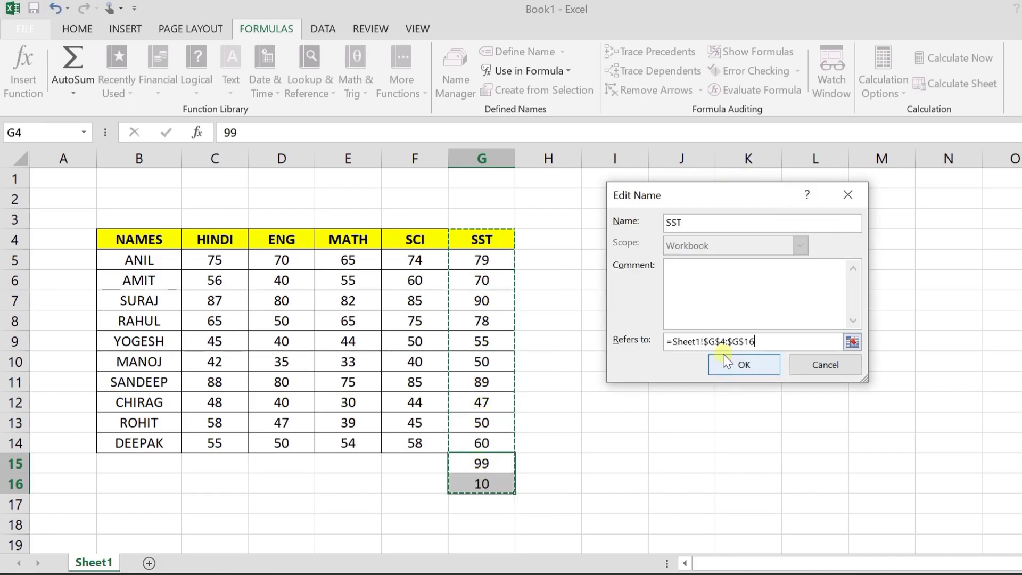
pyautogui.click(744, 367)
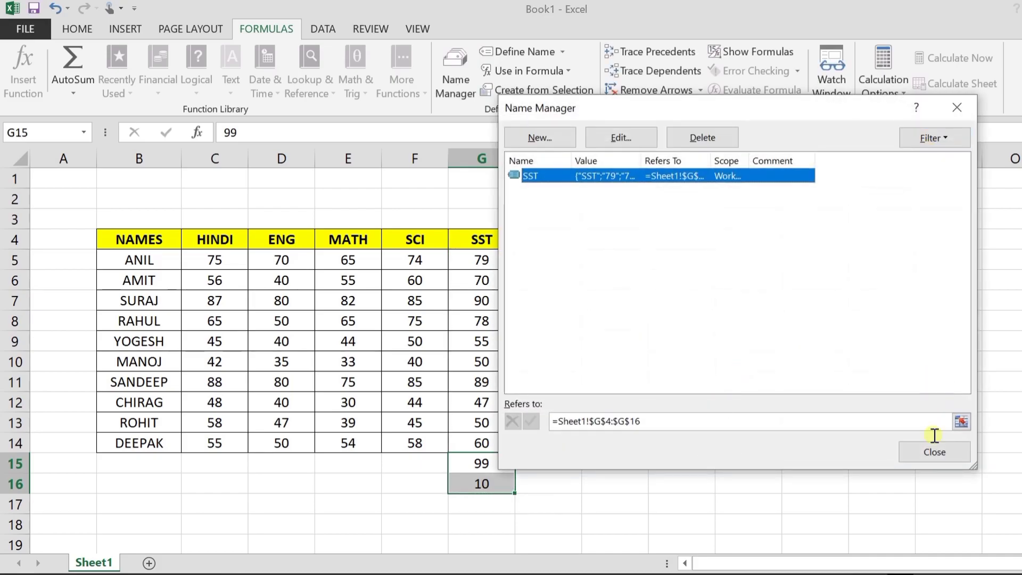
pyautogui.click(929, 452)
# Step: Check the MAX formulas in I7 and I8 against the added mark in G15
pyautogui.click(803, 367)
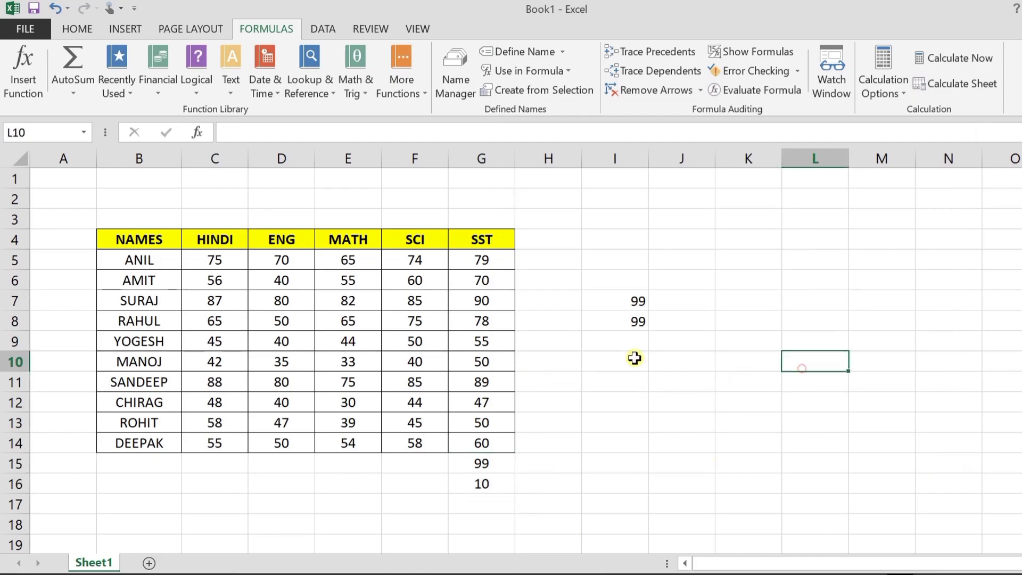
pyautogui.click(615, 304)
pyautogui.click(616, 322)
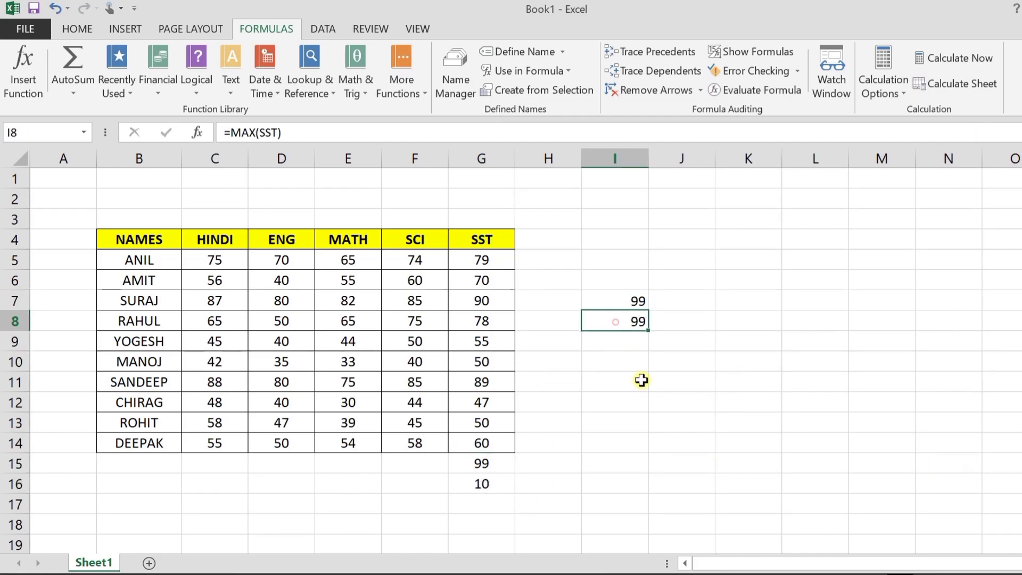
pyautogui.click(593, 301)
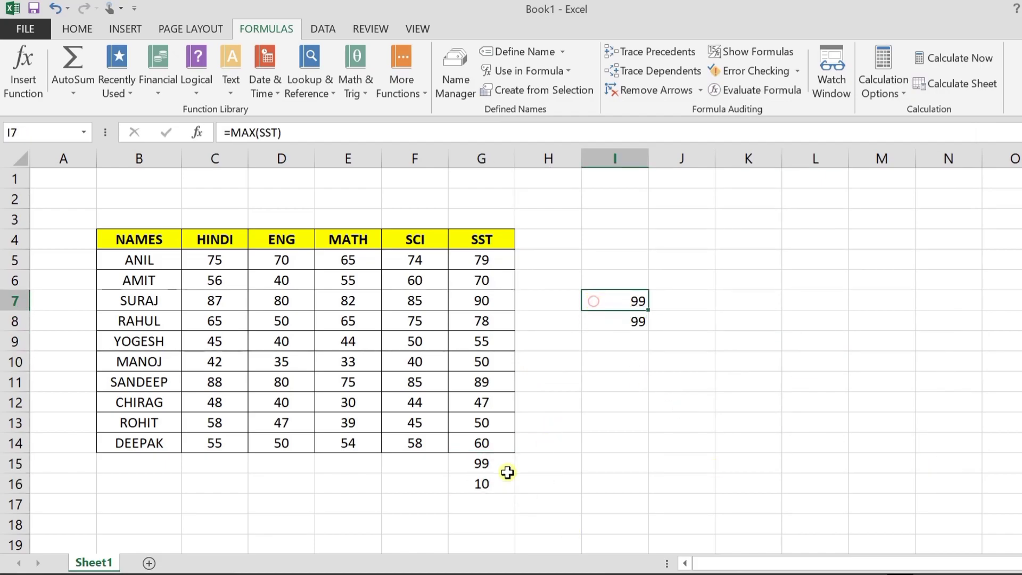
pyautogui.click(485, 465)
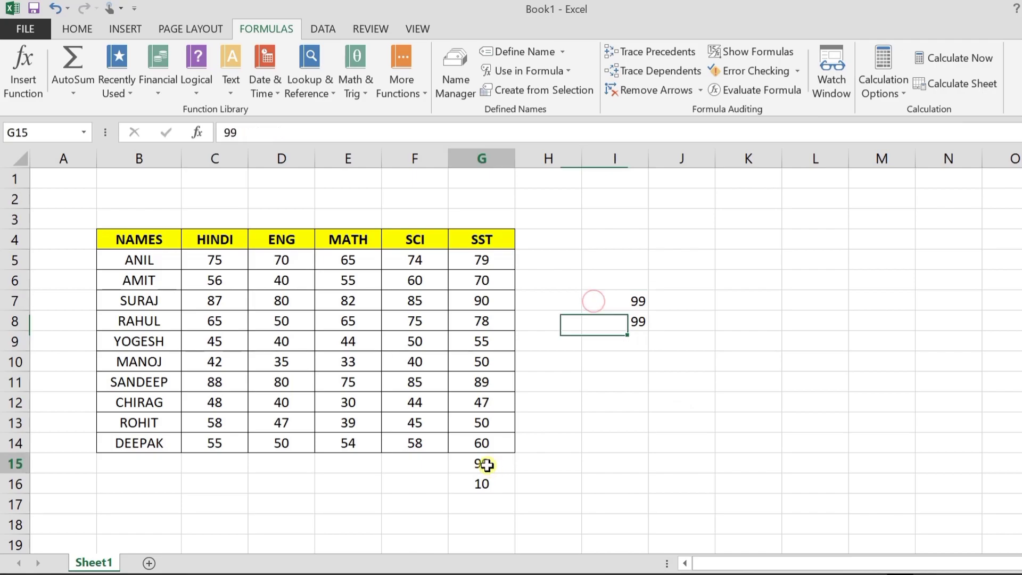
pyautogui.click(628, 300)
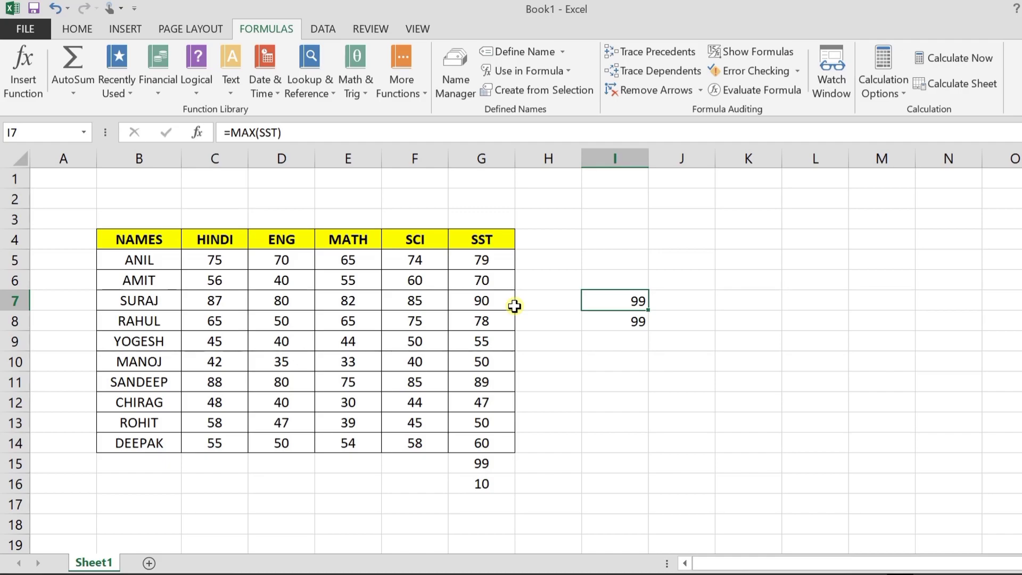
pyautogui.click(455, 89)
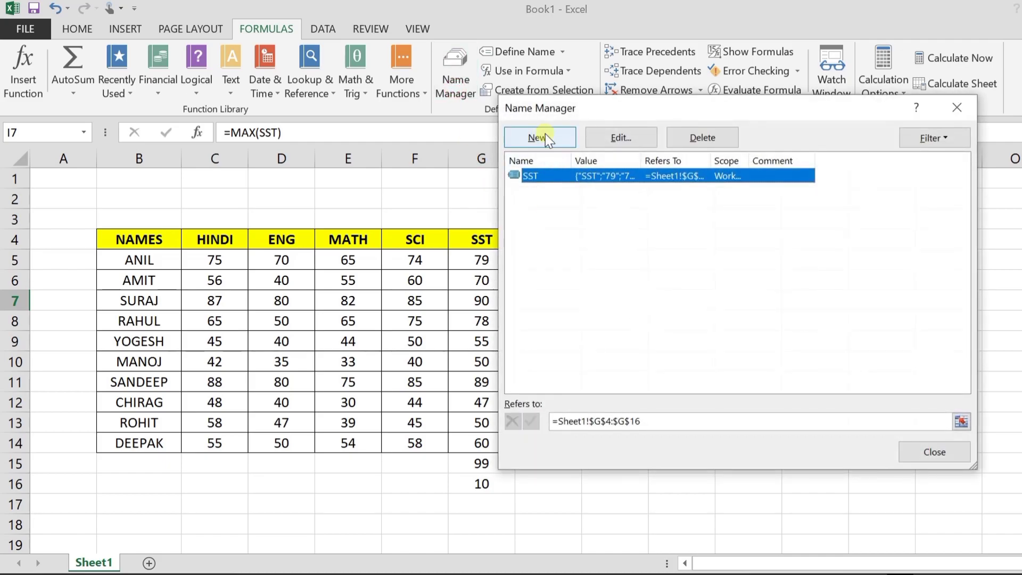
pyautogui.click(964, 110)
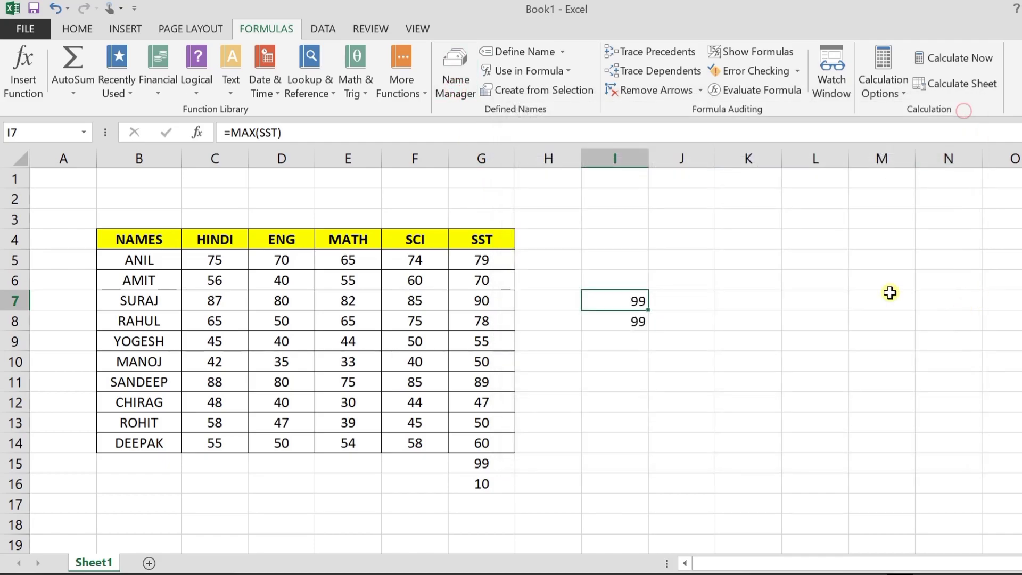
pyautogui.moveTo(409, 240); pyautogui.dragTo(407, 442)
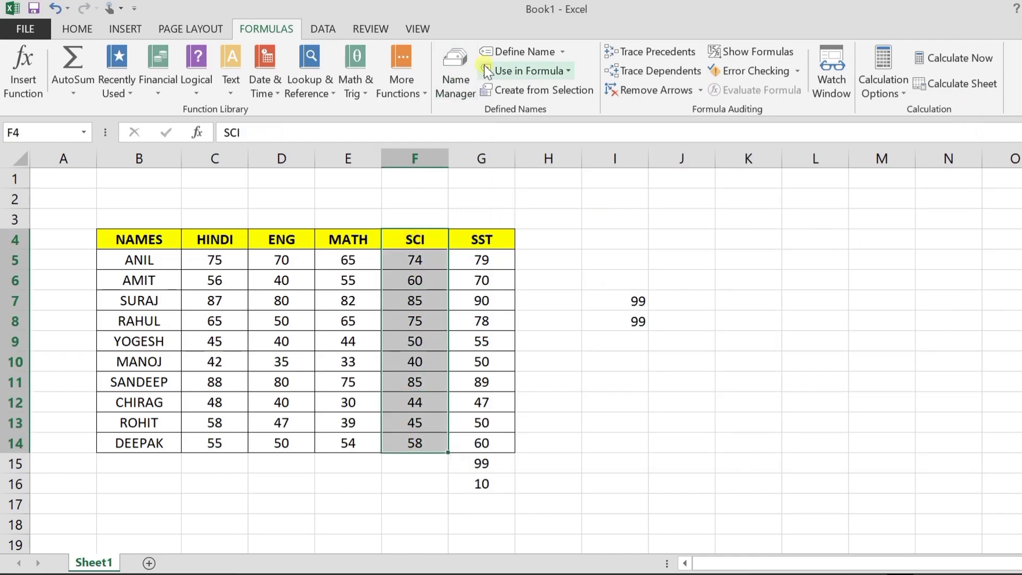
pyautogui.click(526, 53)
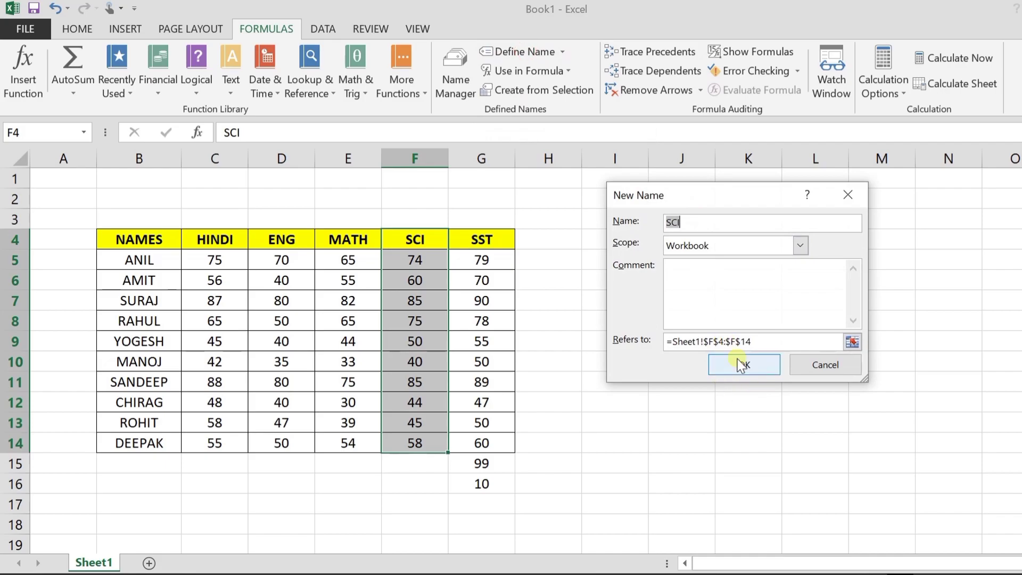
pyautogui.click(825, 364)
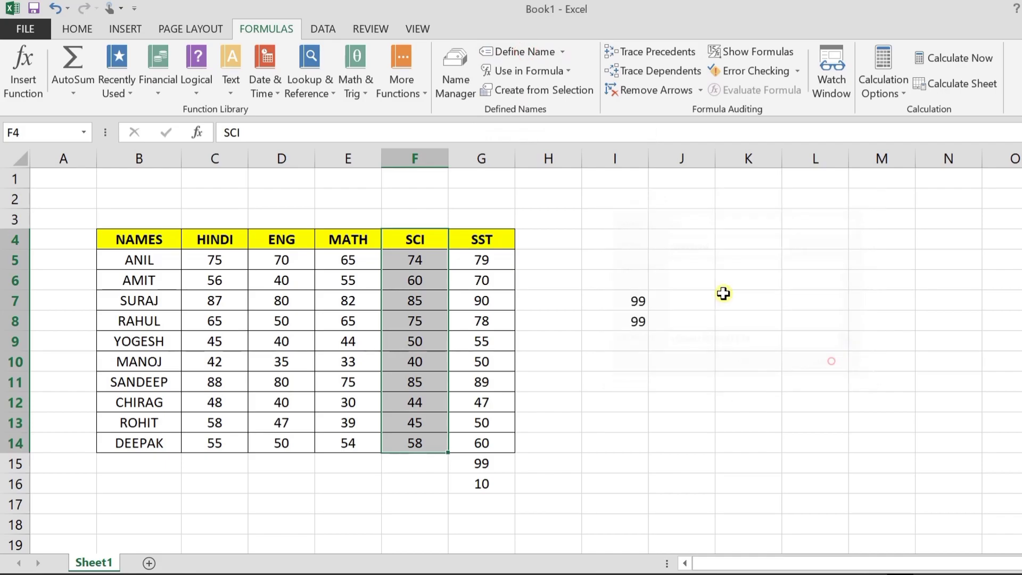
# Step: Create the name SCI with workbook scope referring to =Sheet1!$F$5:$F$14, and check the names available for formulas
pyautogui.click(586, 257)
pyautogui.click(457, 77)
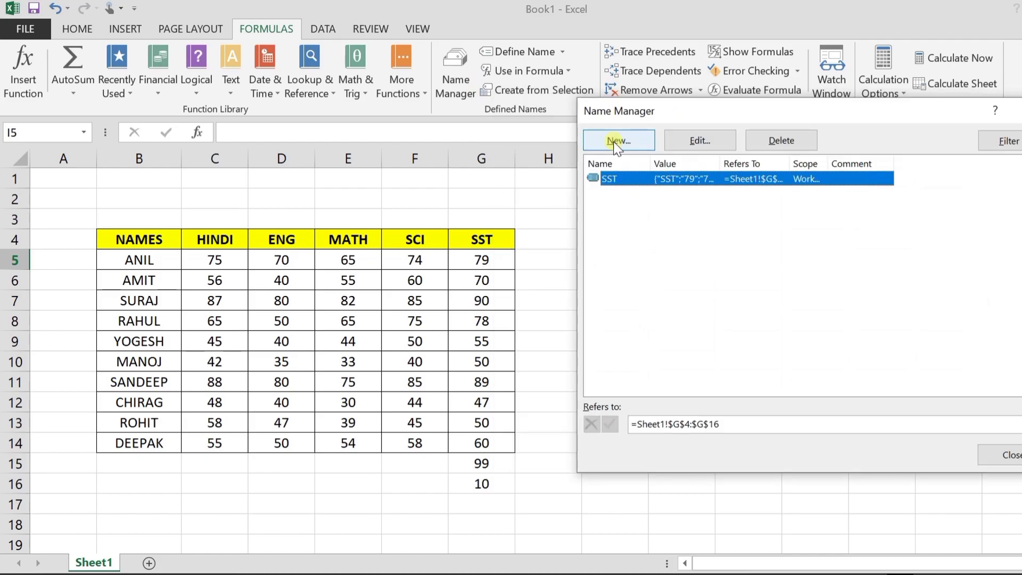
pyautogui.click(615, 141)
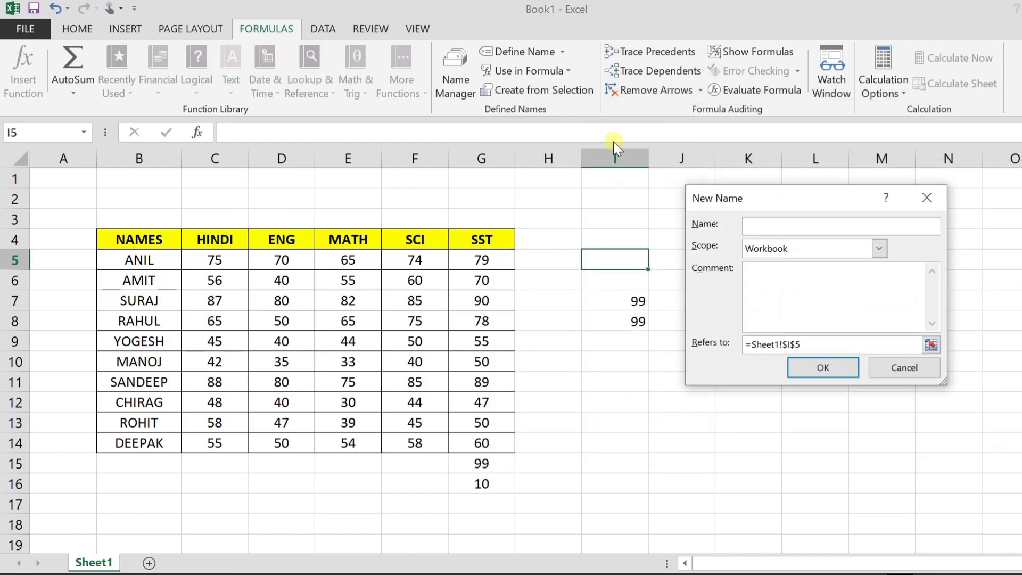
pyautogui.moveTo(824, 199); pyautogui.dragTo(782, 209)
pyautogui.click(719, 233)
pyautogui.write('SCI')
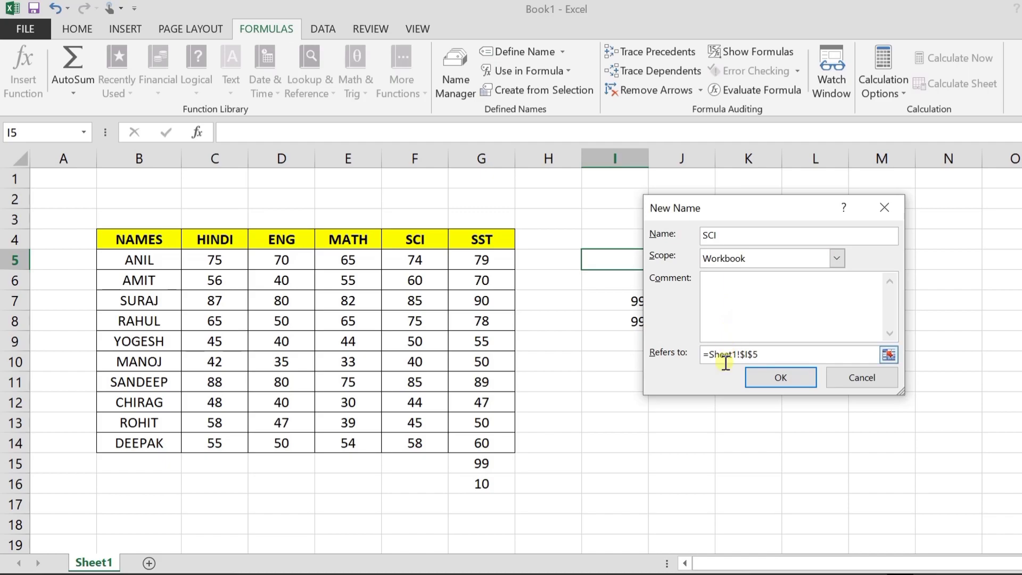
pyautogui.click(795, 354)
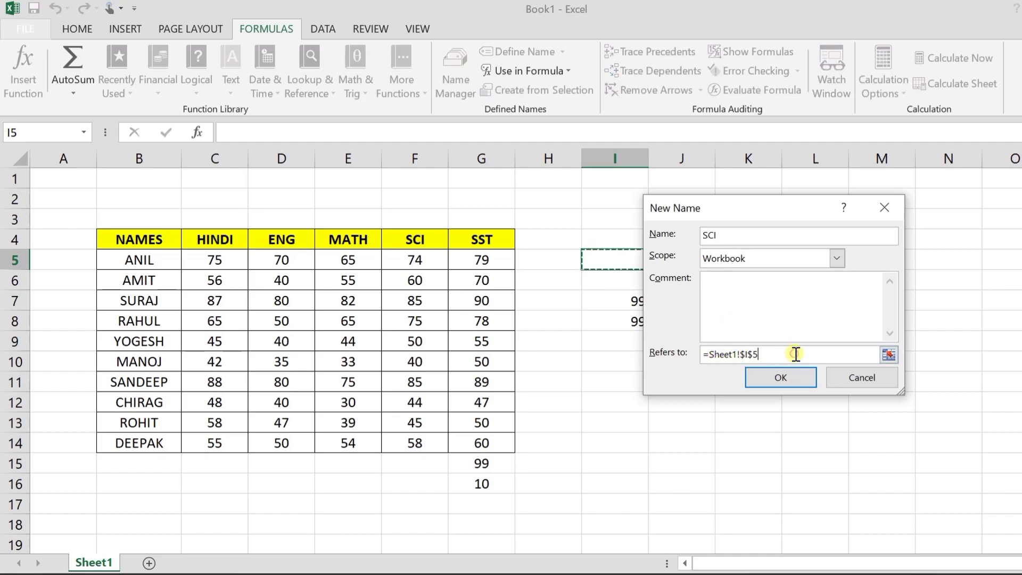
pyautogui.moveTo(418, 263); pyautogui.dragTo(422, 442)
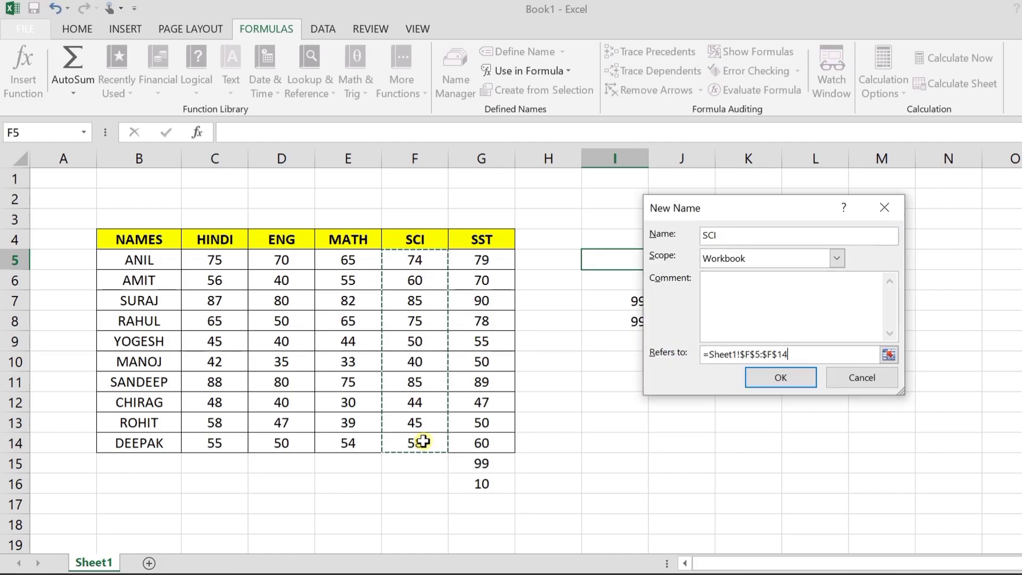
pyautogui.click(792, 379)
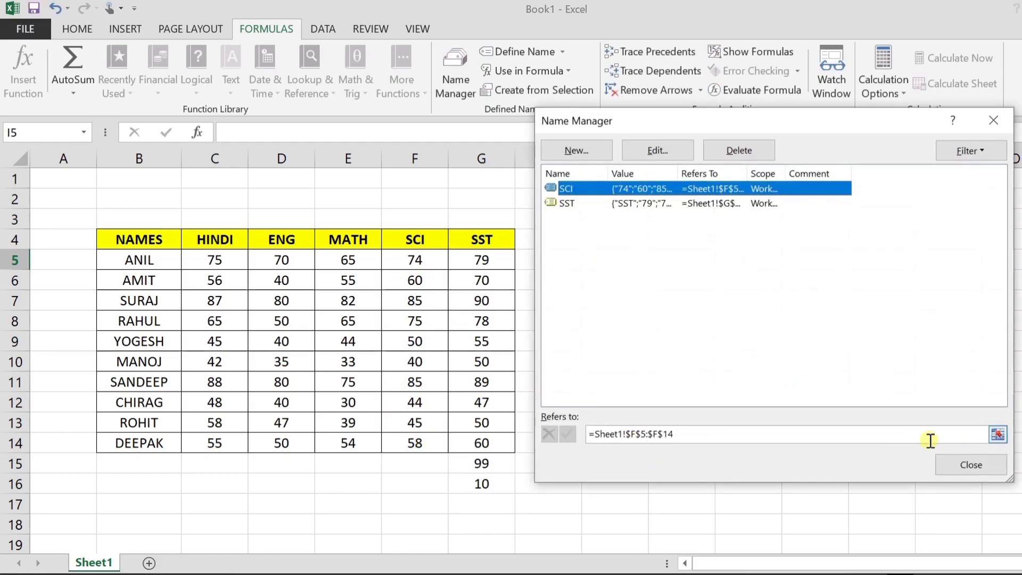
pyautogui.click(972, 465)
pyautogui.click(563, 70)
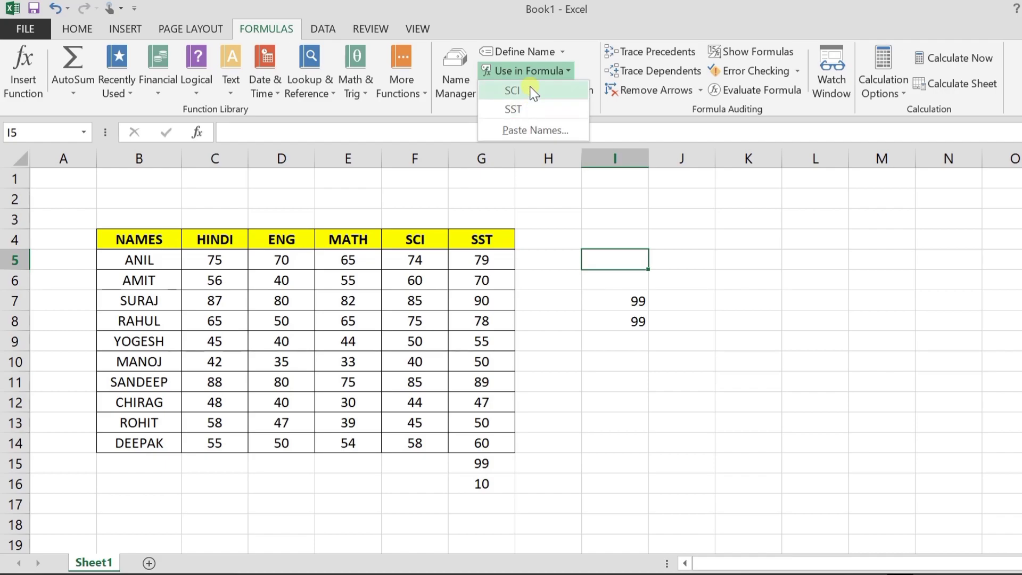
pyautogui.click(568, 337)
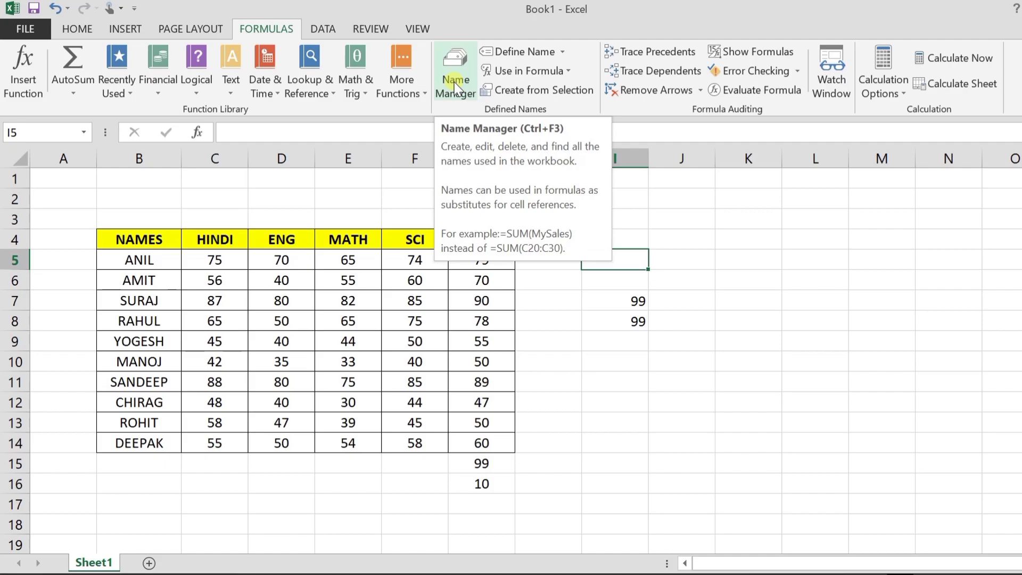
# Step: Clear the contents of I6:J13, including both MAX formulas
pyautogui.moveTo(598, 280); pyautogui.dragTo(680, 422)
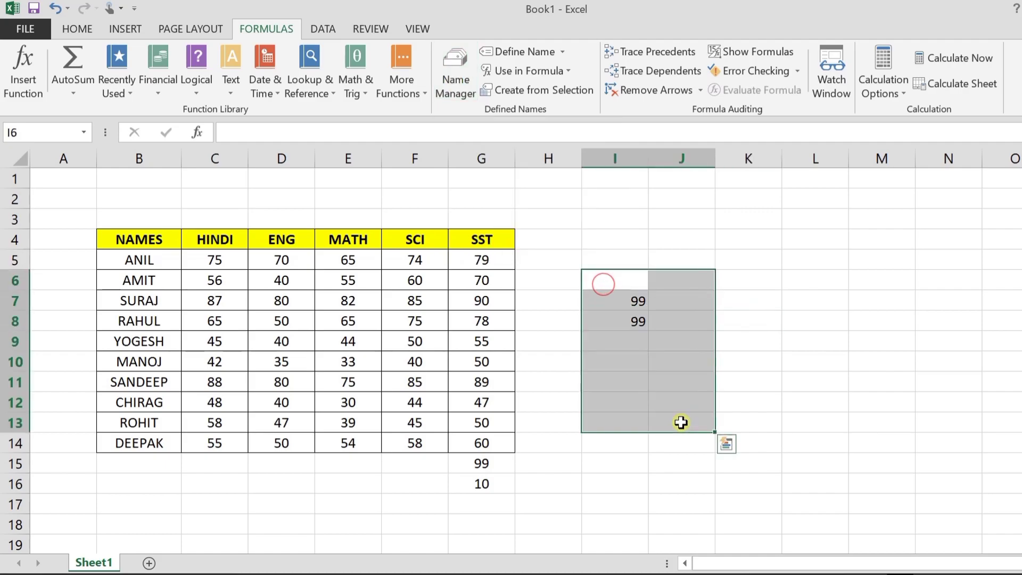
pyautogui.press('Delete')
pyautogui.click(567, 262)
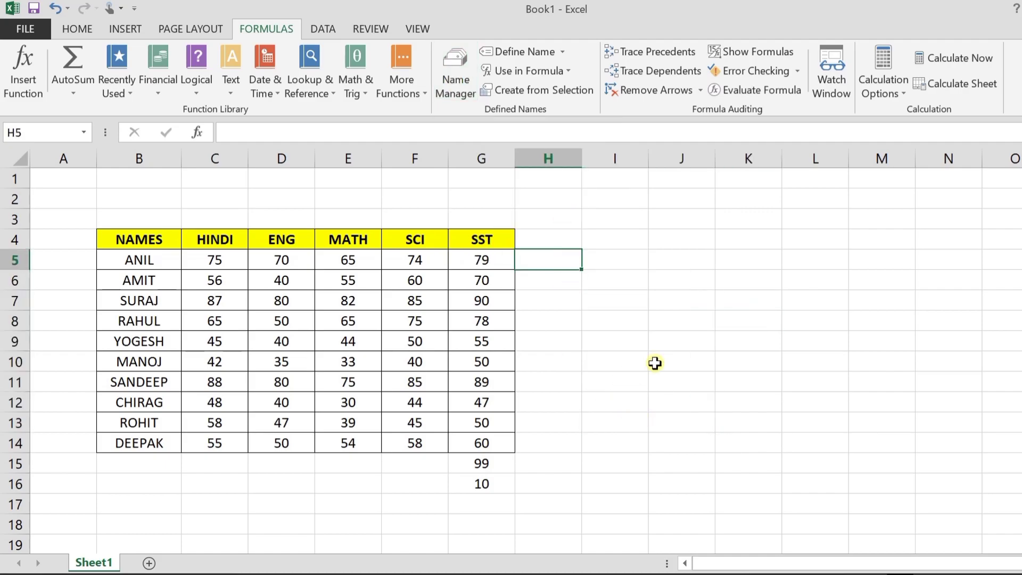
# Step: Review the SST column ranges with and without the added marks, and clear the cells F15:H18 below the table
pyautogui.moveTo(477, 238); pyautogui.dragTo(482, 445)
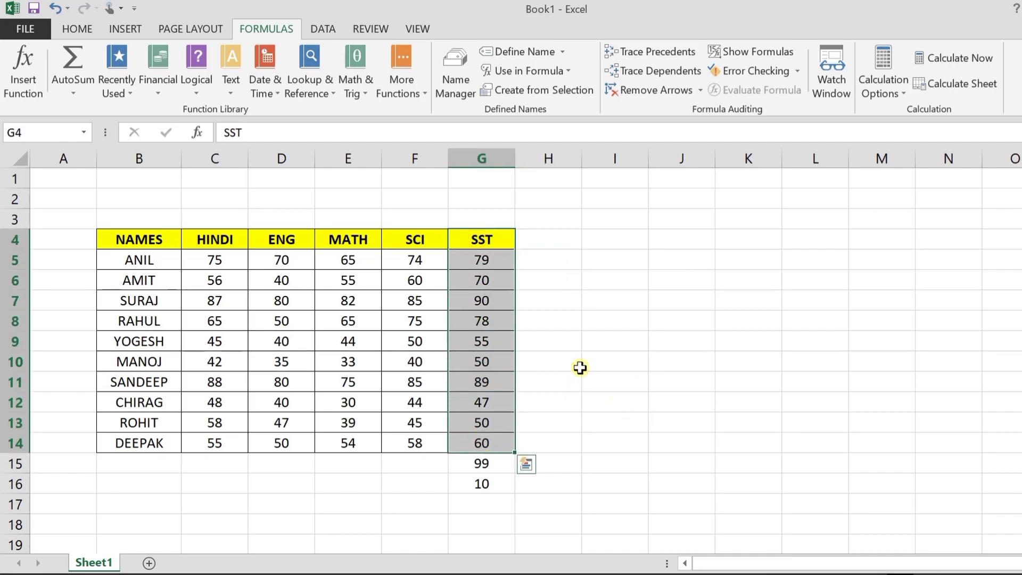
pyautogui.moveTo(484, 244); pyautogui.dragTo(482, 484)
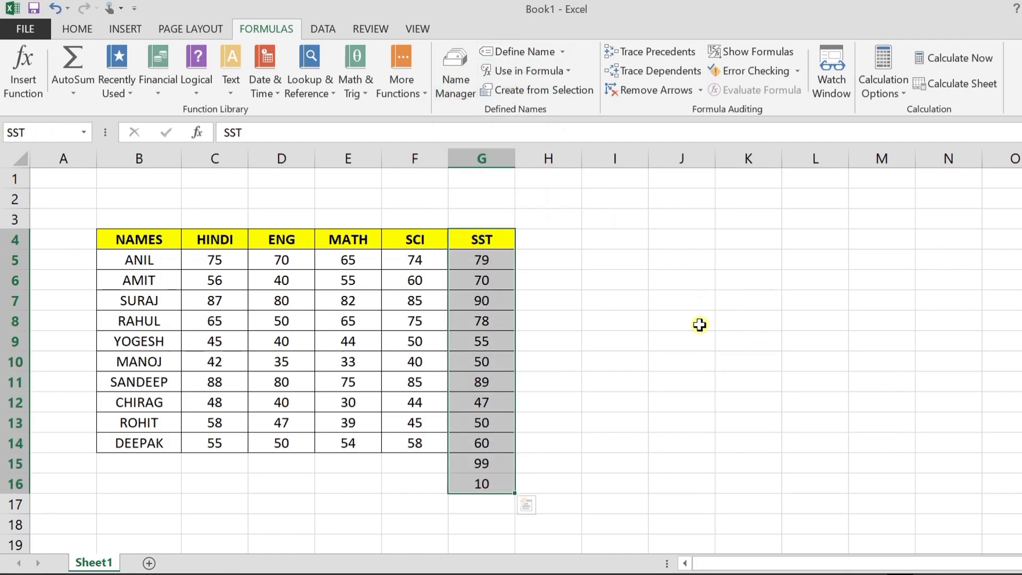
pyautogui.moveTo(415, 240); pyautogui.dragTo(551, 521)
pyautogui.click(612, 300)
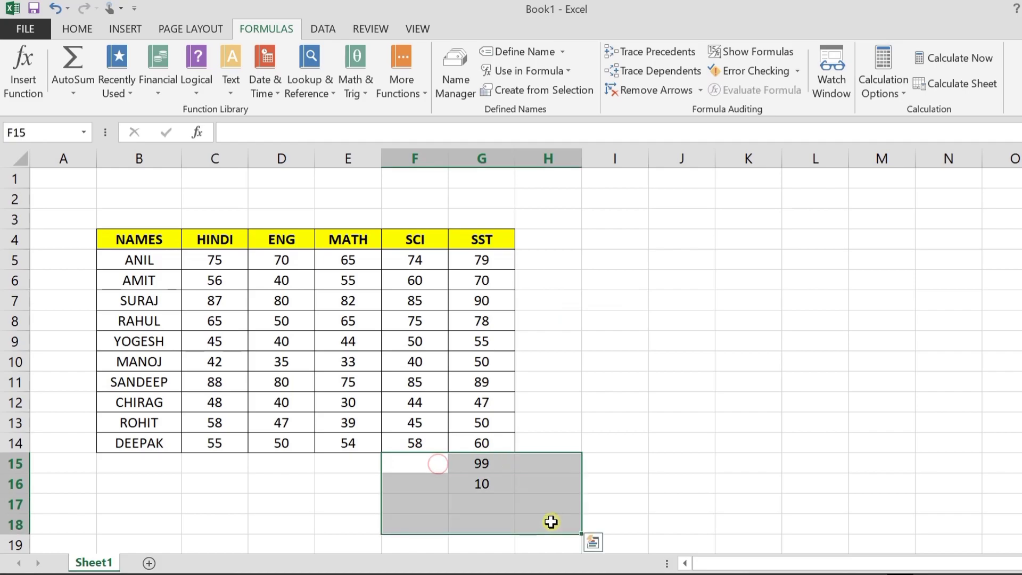
pyautogui.click(475, 273)
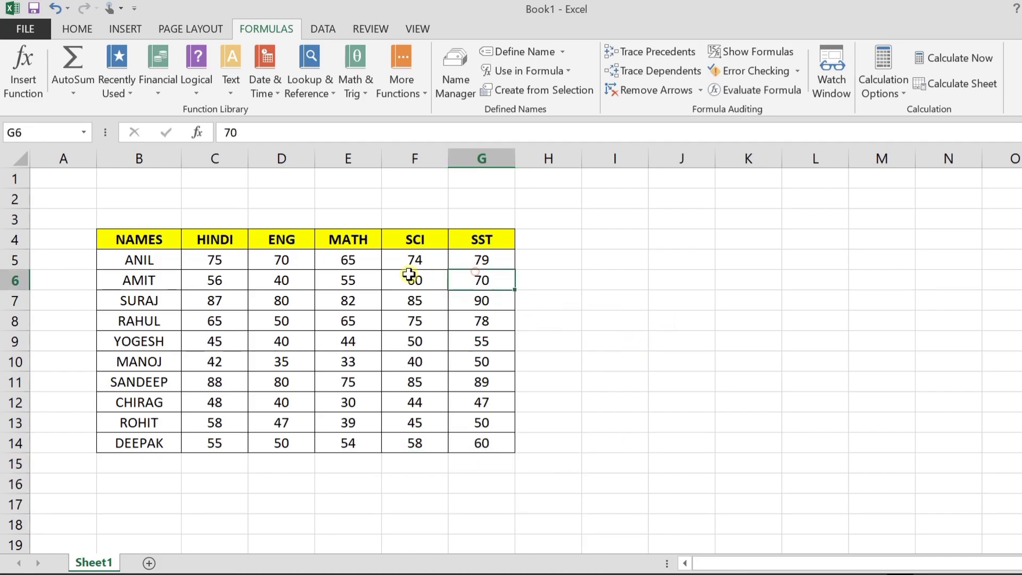
pyautogui.click(413, 281)
pyautogui.click(346, 284)
pyautogui.click(288, 283)
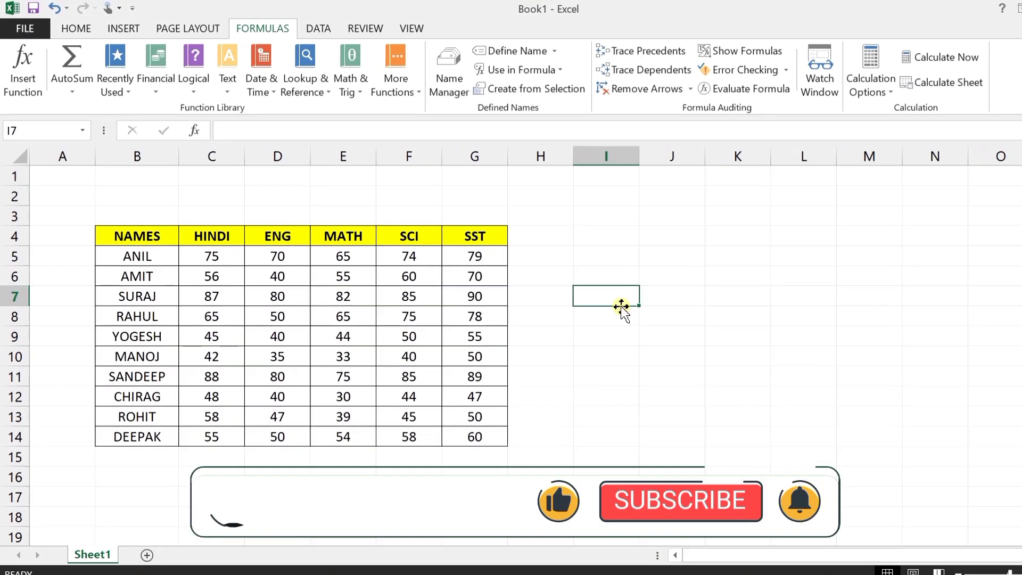
# Step: Delete the defined name SST in the Name Manager and close it
pyautogui.click(460, 87)
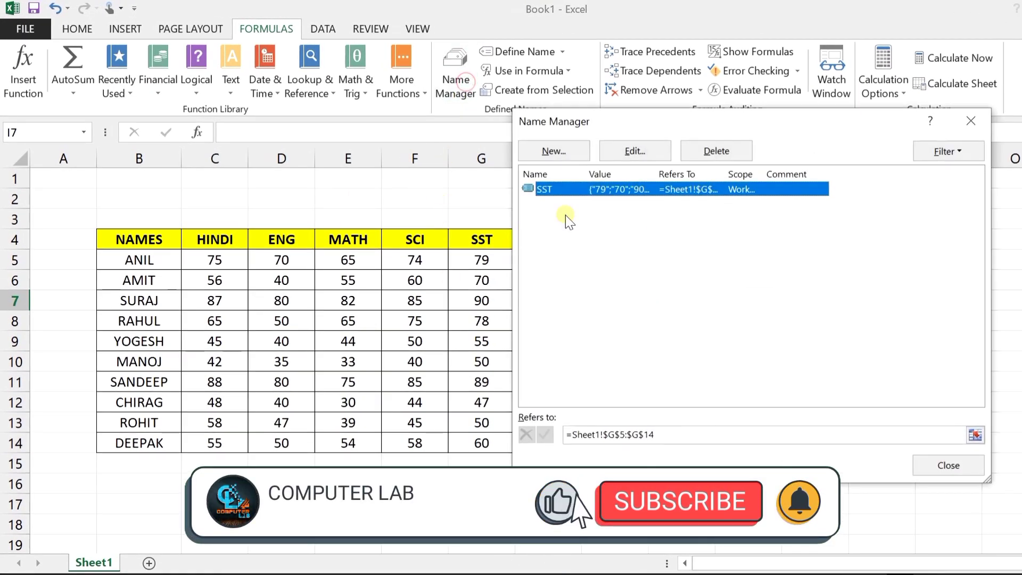
pyautogui.click(570, 190)
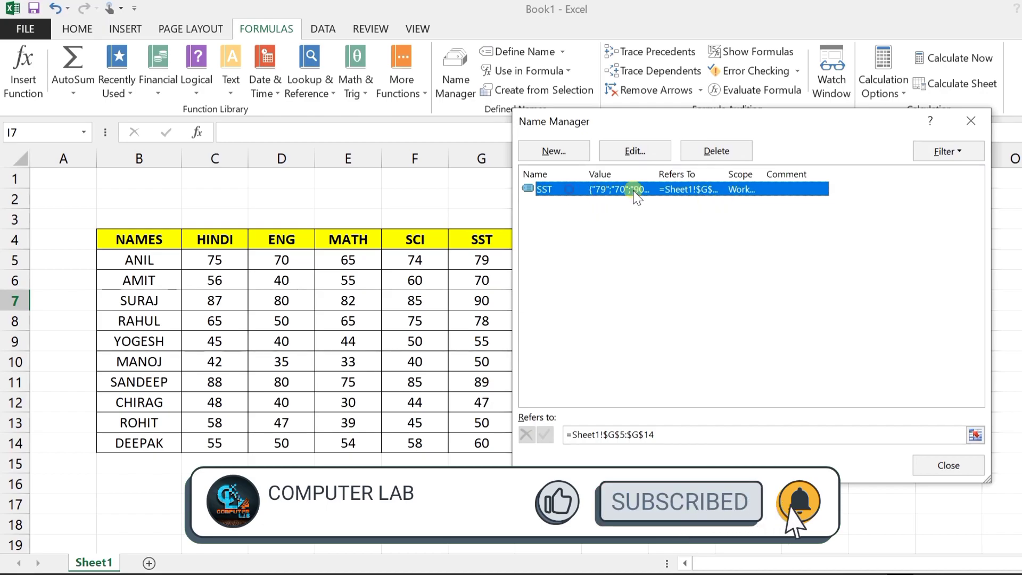
pyautogui.click(716, 151)
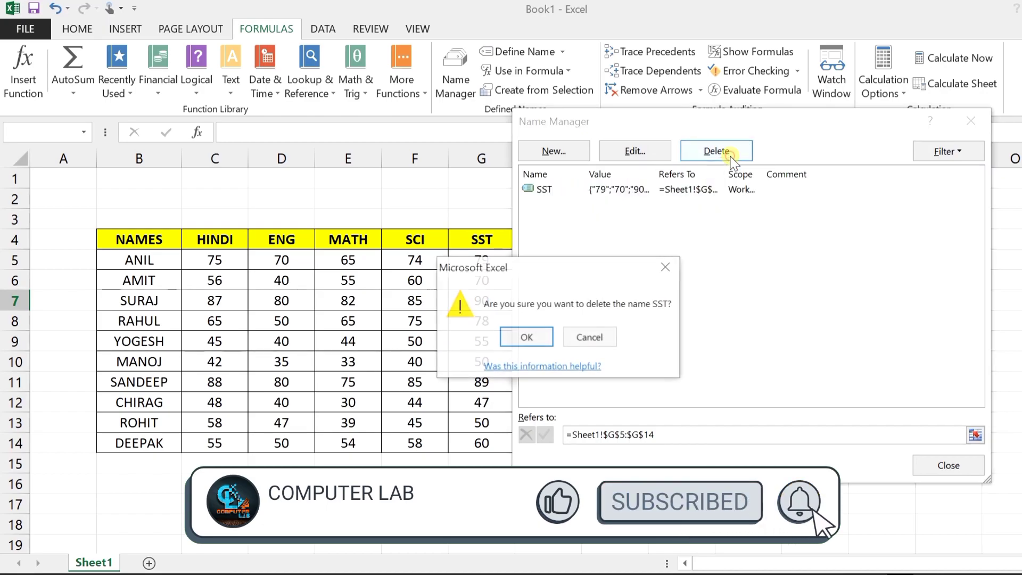
pyautogui.click(526, 337)
pyautogui.click(933, 465)
pyautogui.click(738, 302)
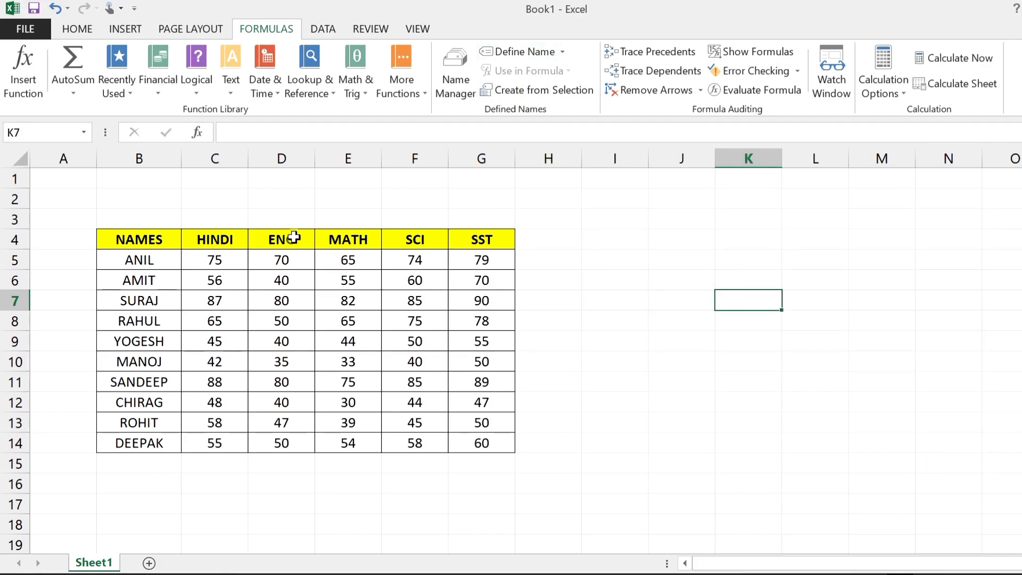
# Step: Create defined names for the five marks columns from the selection C4:G14, taking the names from the top row
pyautogui.moveTo(222, 243); pyautogui.dragTo(472, 442)
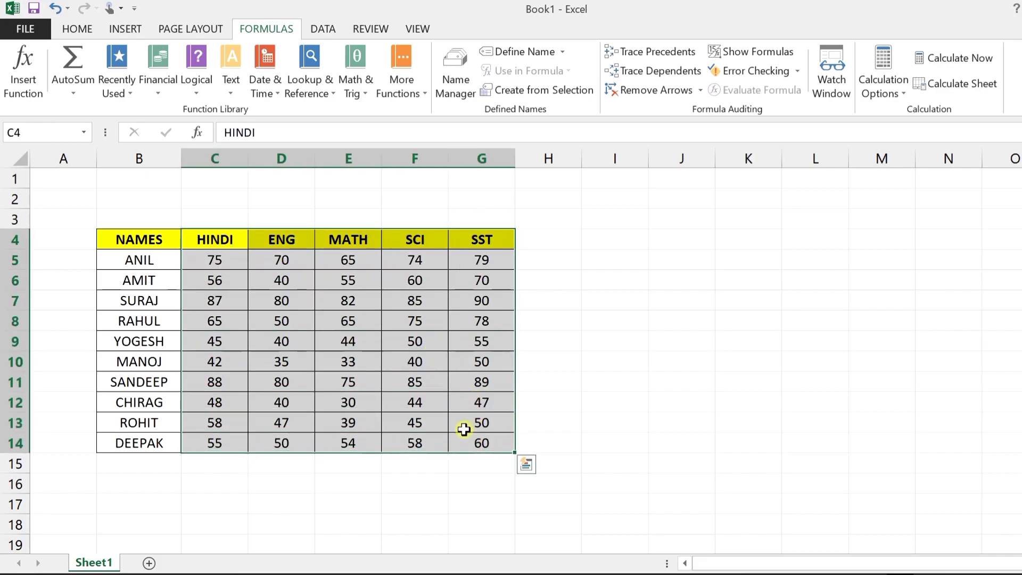
pyautogui.moveTo(483, 240); pyautogui.dragTo(482, 403)
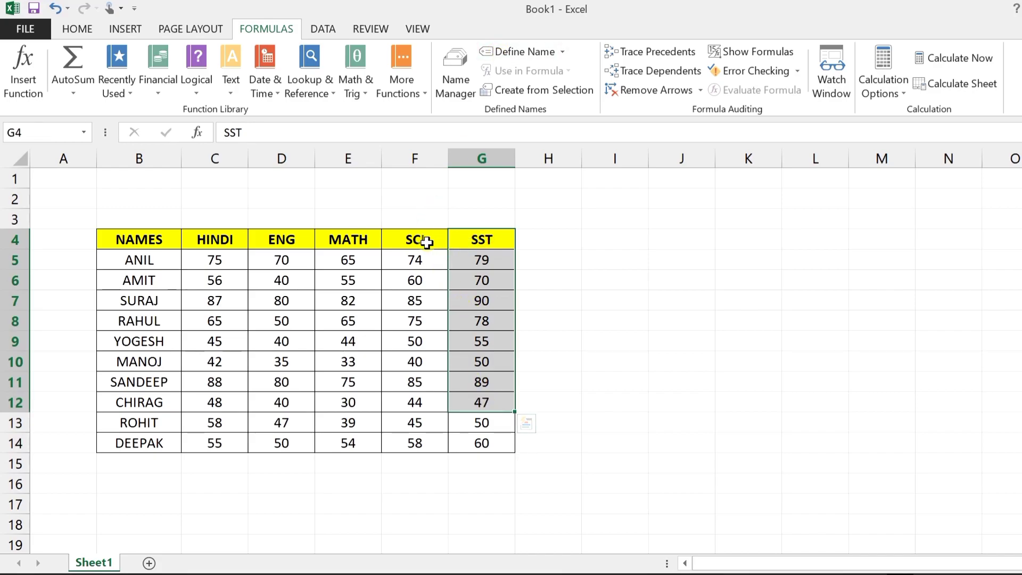
pyautogui.moveTo(212, 237); pyautogui.dragTo(461, 446)
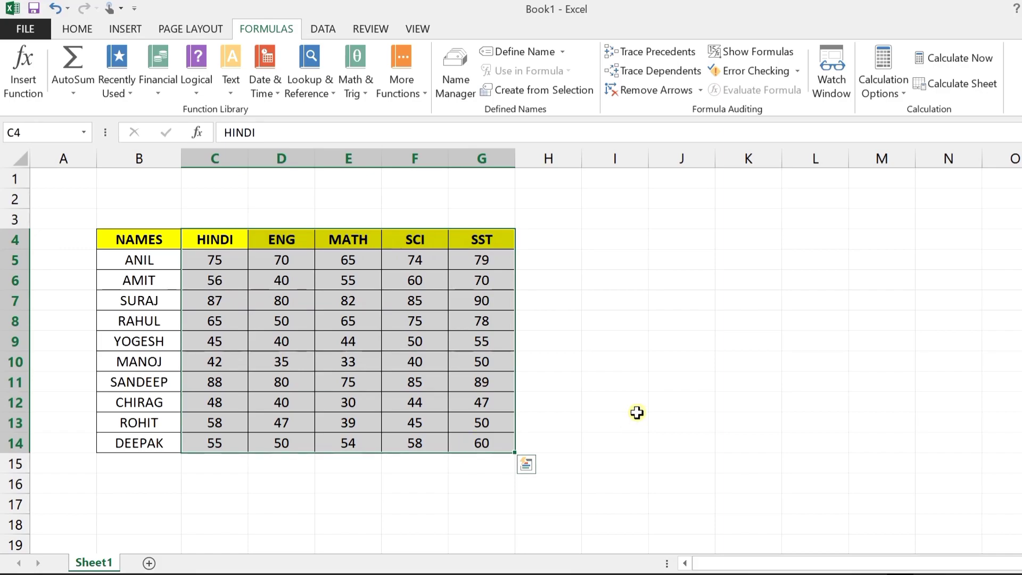
pyautogui.moveTo(216, 239); pyautogui.dragTo(479, 438)
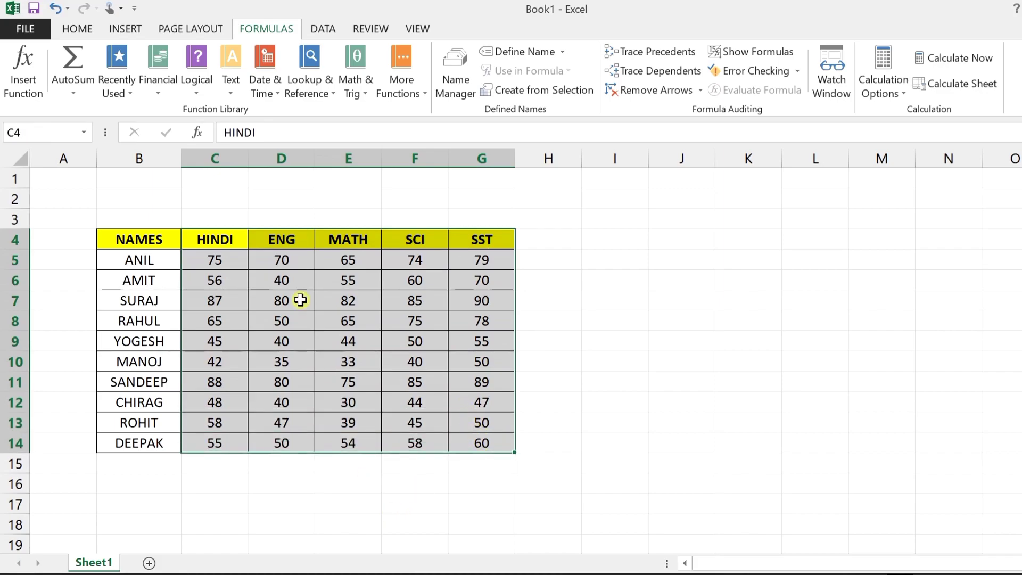
pyautogui.click(539, 90)
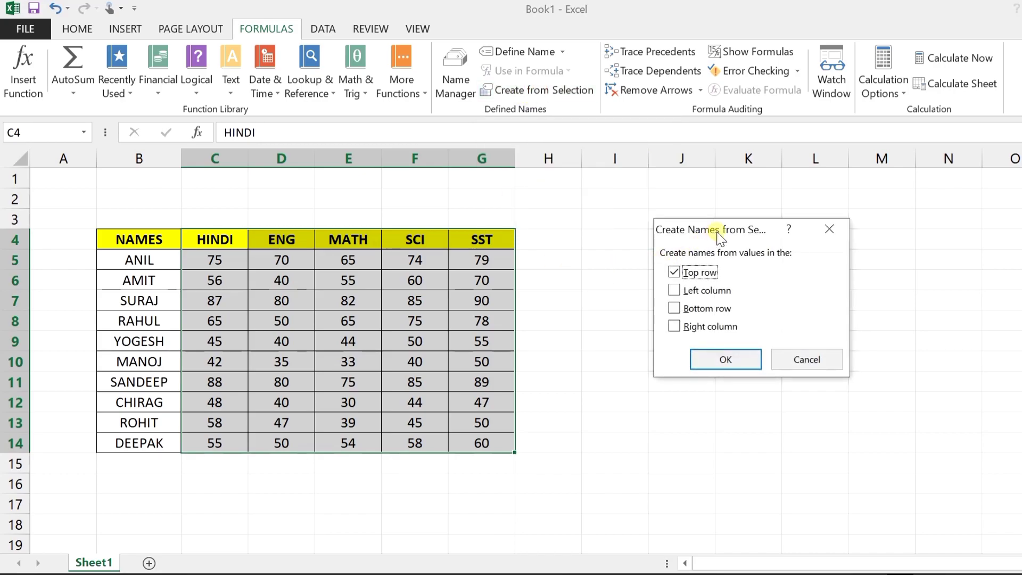
pyautogui.moveTo(719, 237); pyautogui.dragTo(616, 218)
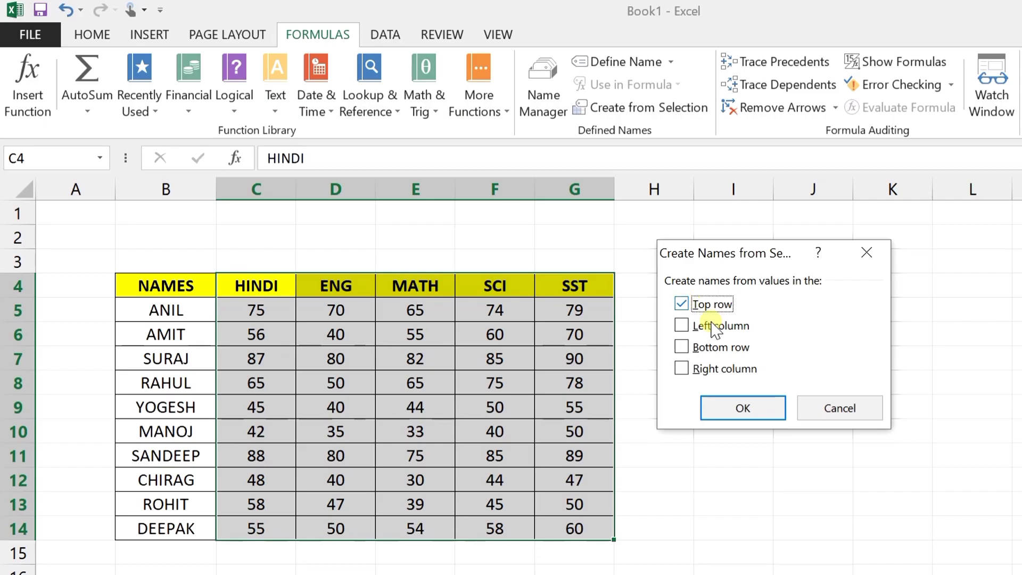
pyautogui.click(735, 416)
pyautogui.click(700, 327)
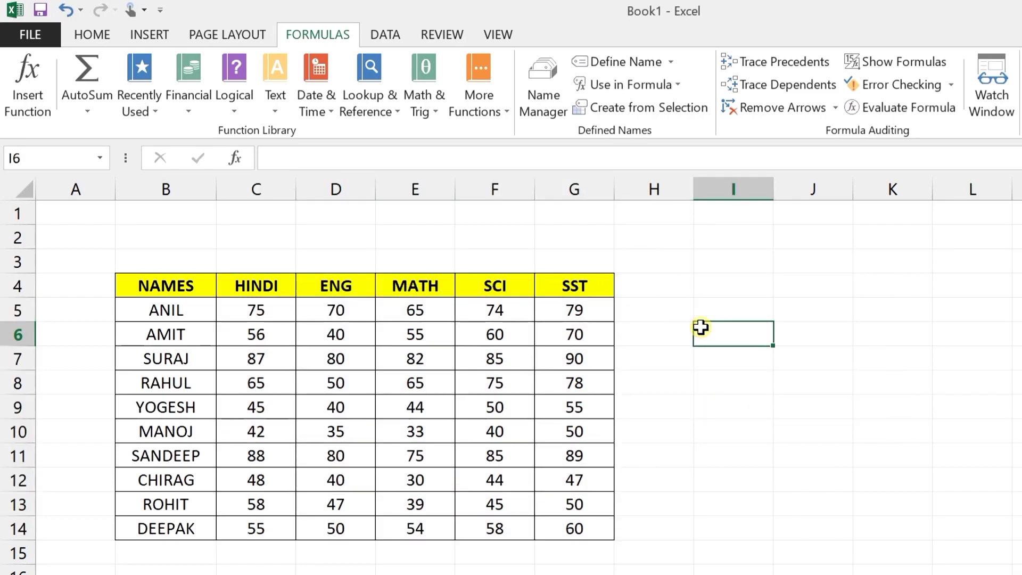
# Step: Review the created names in the formula name list and the Name Manager, checking the ranges that HINDI and SST refer to
pyautogui.moveTo(274, 293); pyautogui.dragTo(562, 529)
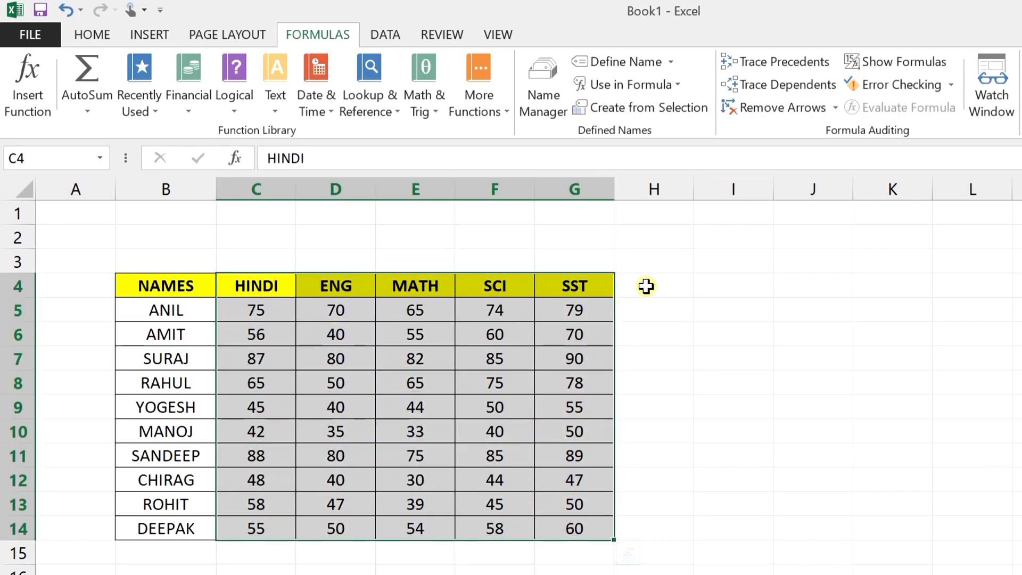
pyautogui.click(682, 78)
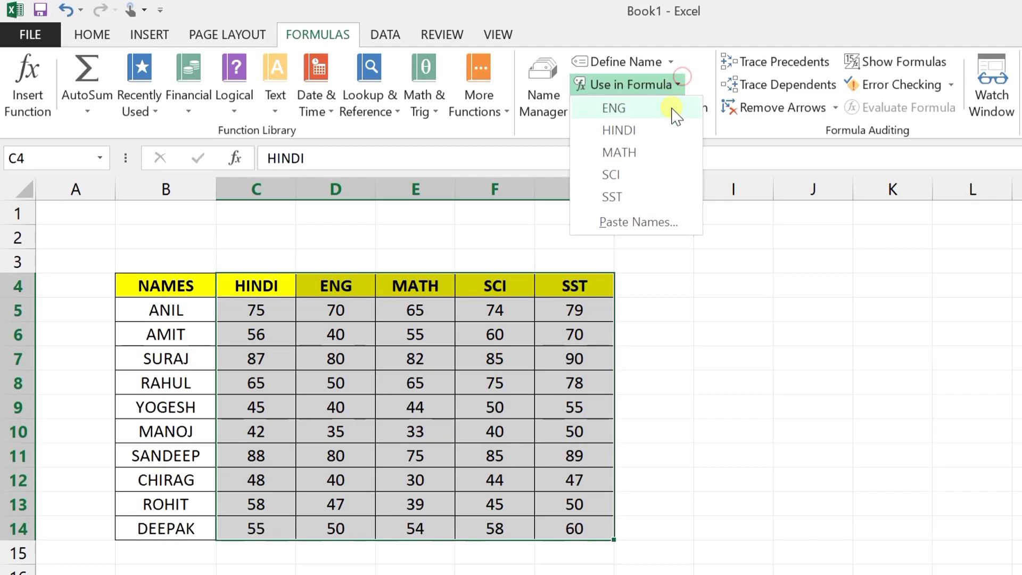
pyautogui.click(543, 86)
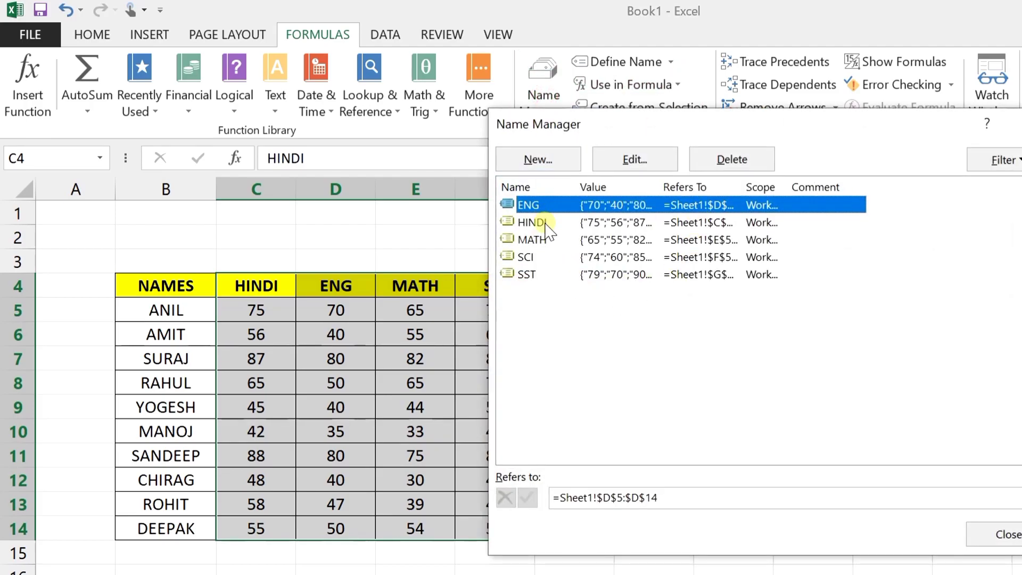
pyautogui.moveTo(677, 128); pyautogui.dragTo(749, 148)
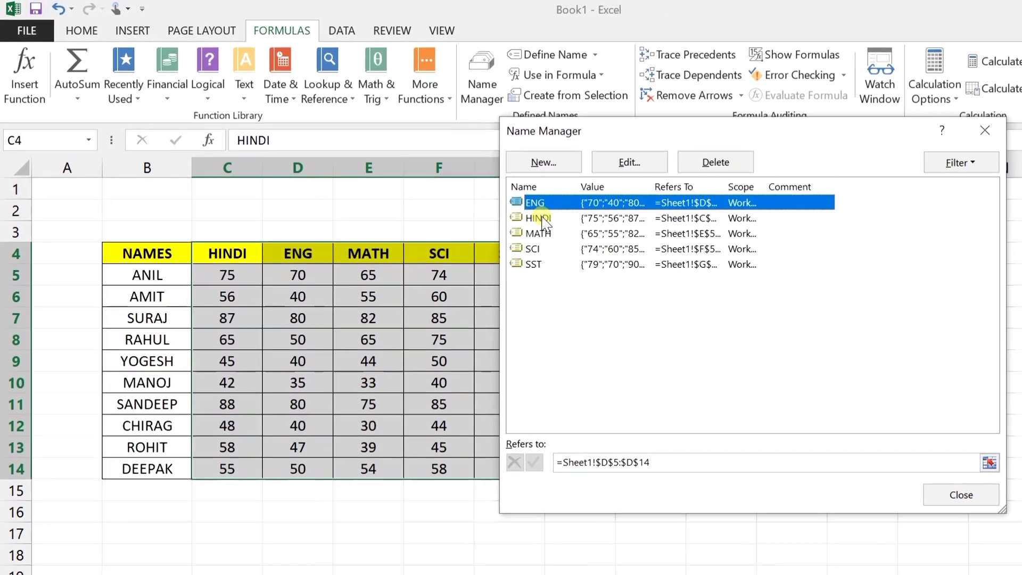
pyautogui.click(596, 241)
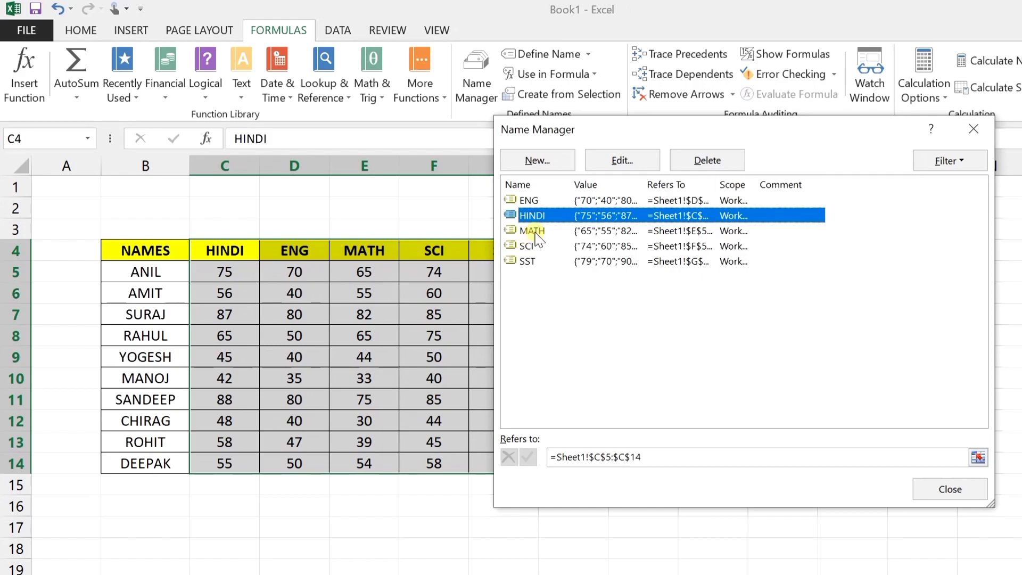
pyautogui.click(526, 261)
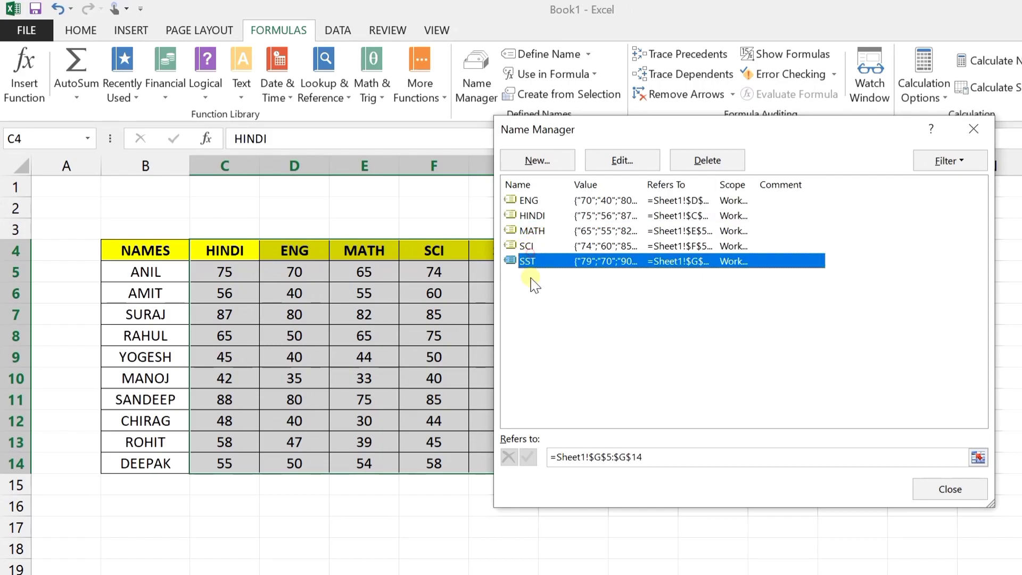
pyautogui.click(935, 494)
# Step: Enter the formula =MIN(HINDI) in cell I7
pyautogui.click(622, 315)
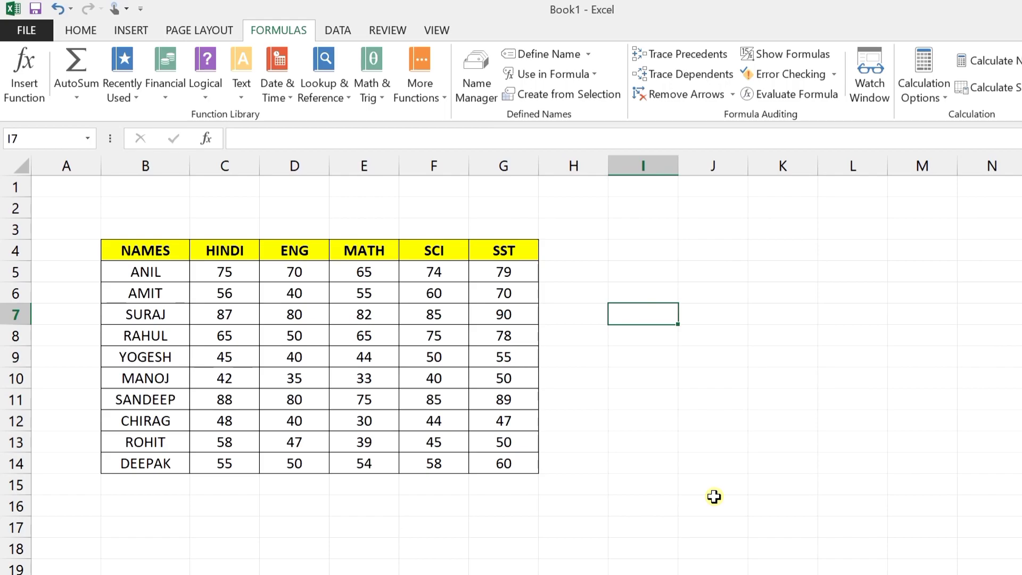
pyautogui.write('=MI')
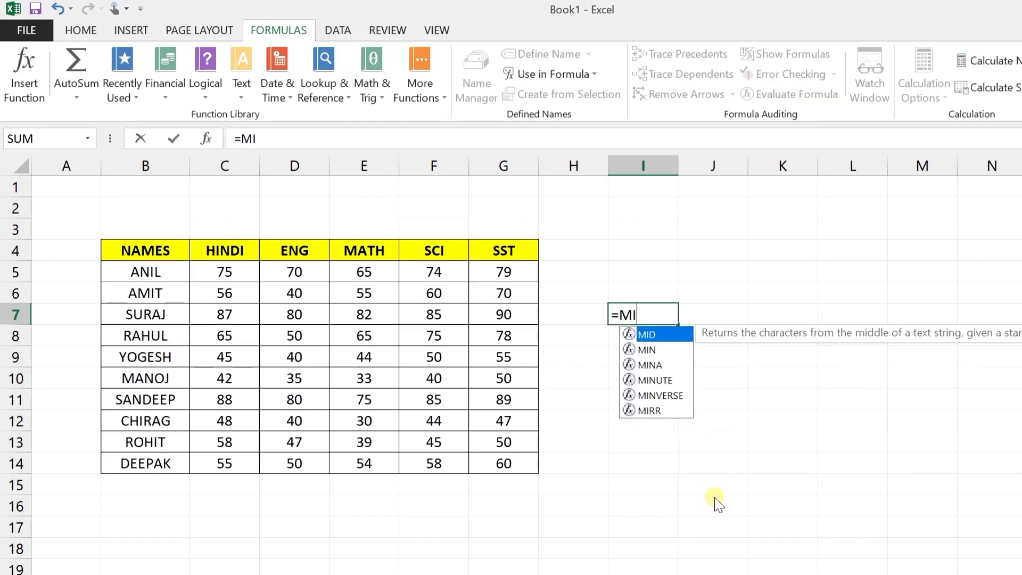
pyautogui.write('N(')
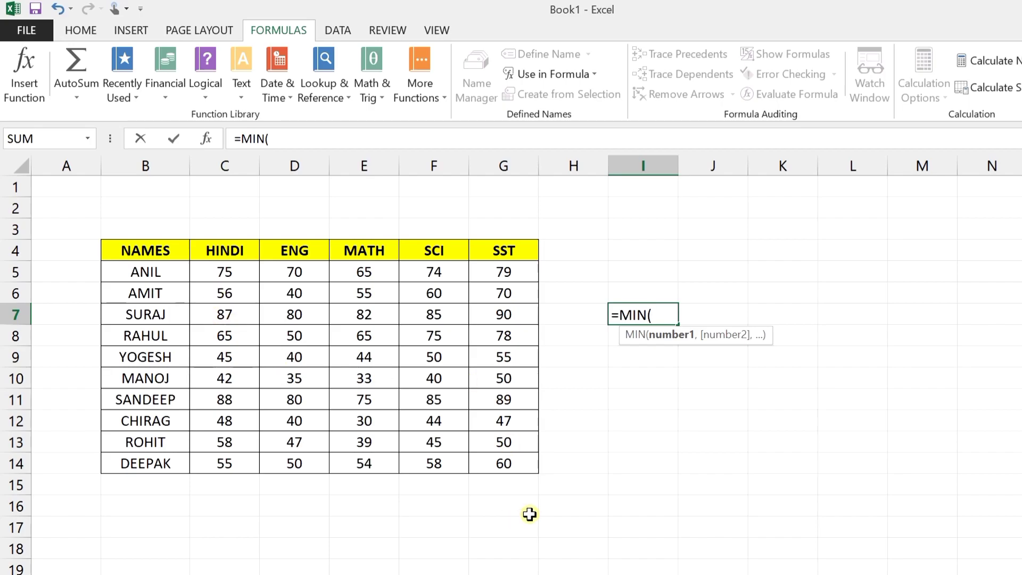
pyautogui.write('HINDI')
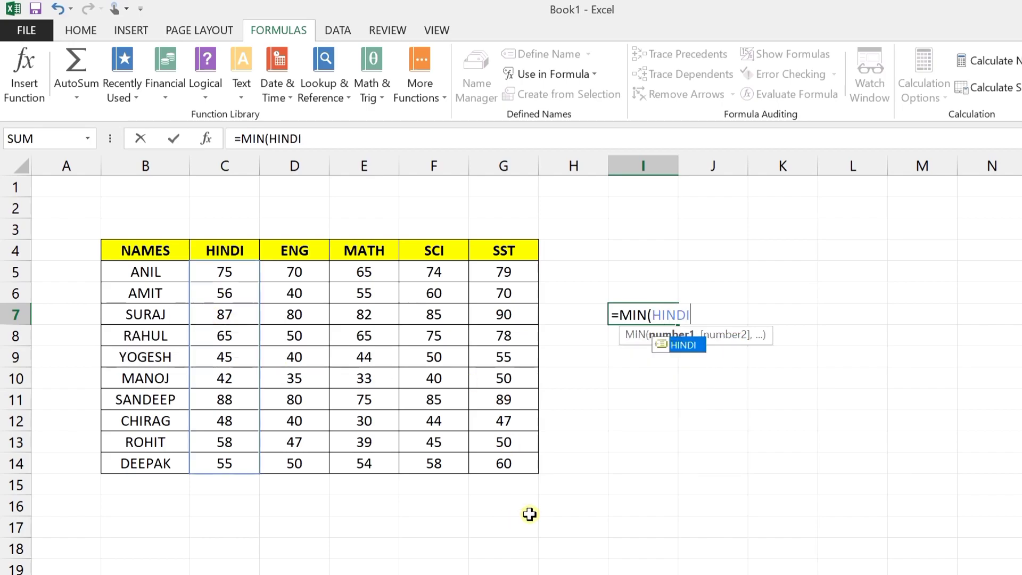
pyautogui.write(')')
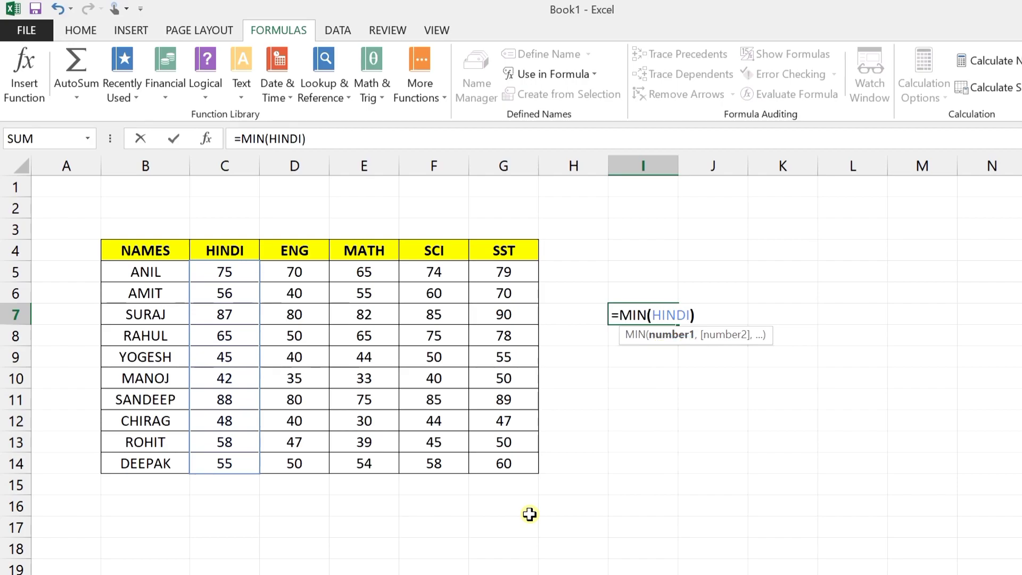
pyautogui.press('Return')
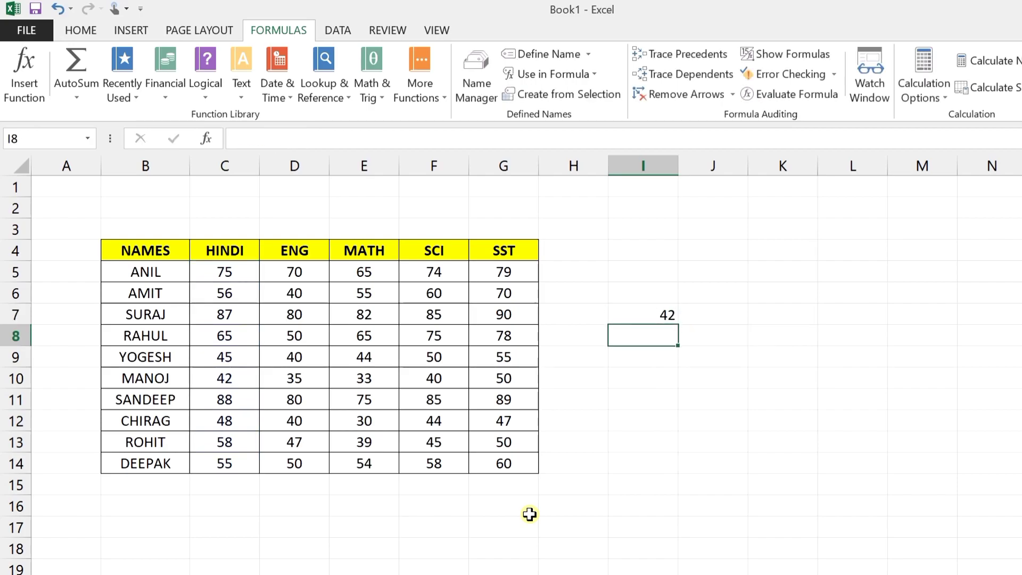
# Step: Compare the MIN formula in I7 with the HINDI column marks, and check the names available for formulas
pyautogui.moveTo(234, 247); pyautogui.dragTo(224, 463)
pyautogui.click(644, 308)
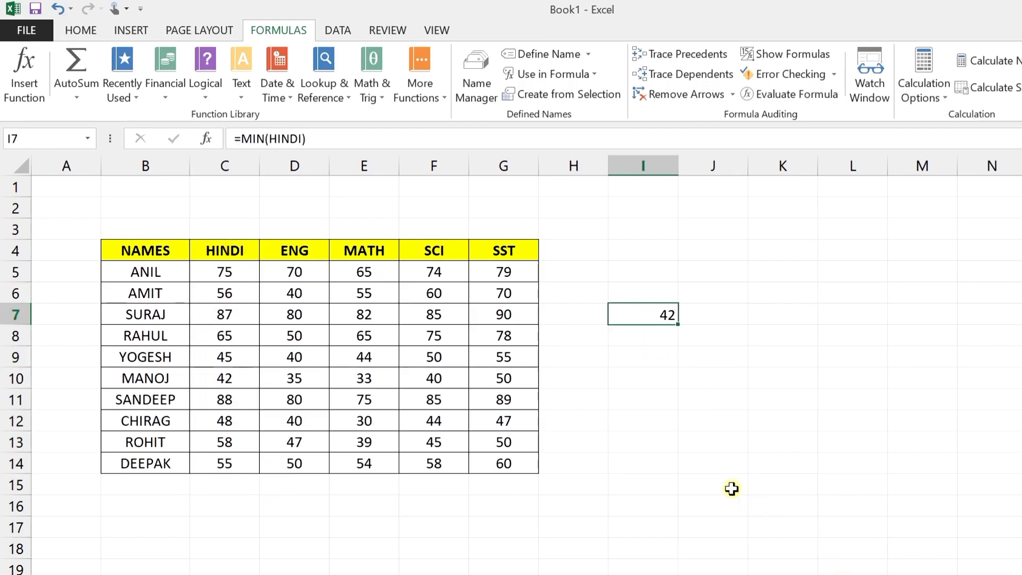
pyautogui.moveTo(244, 266); pyautogui.dragTo(235, 464)
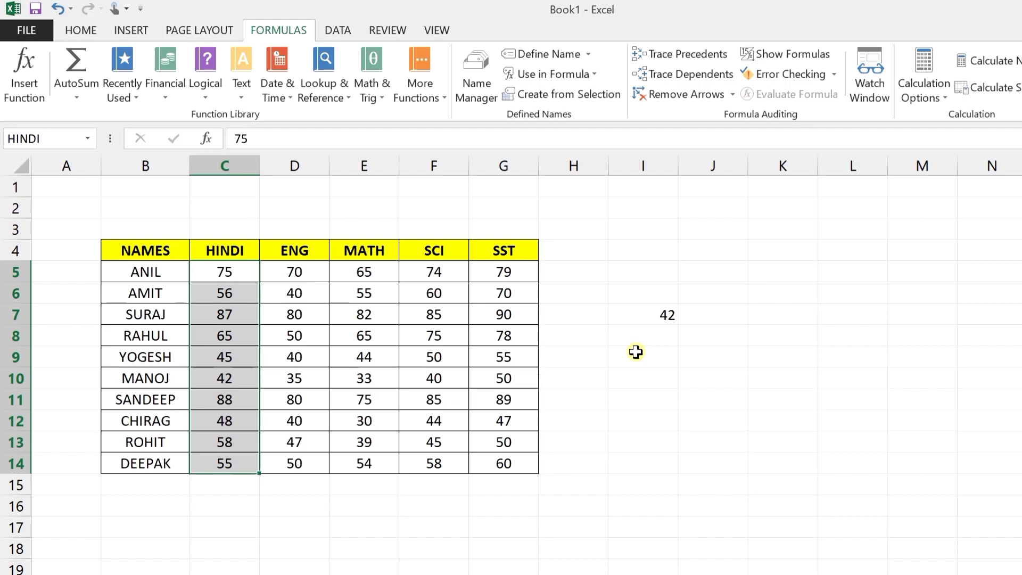
pyautogui.click(506, 291)
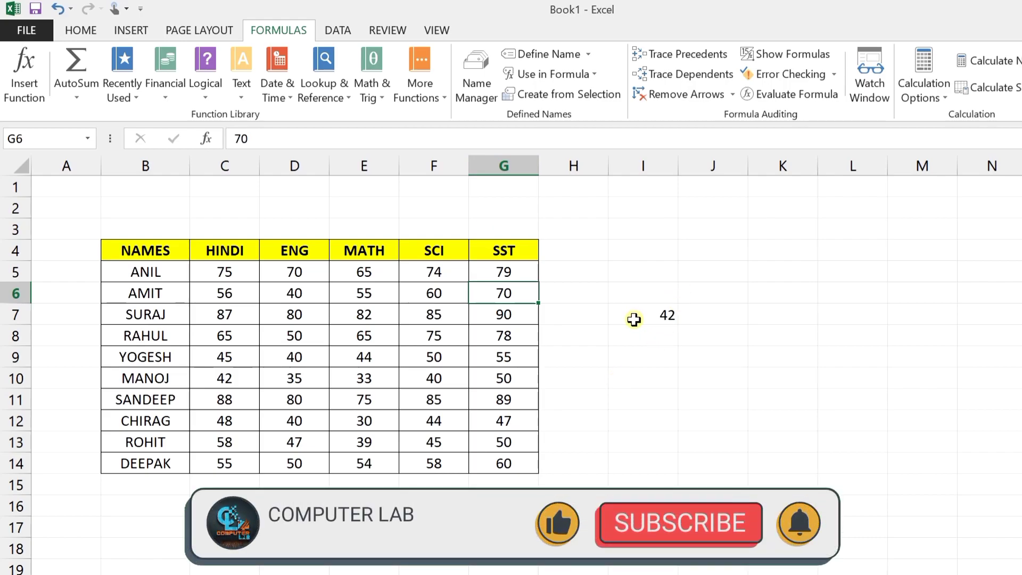
pyautogui.click(585, 75)
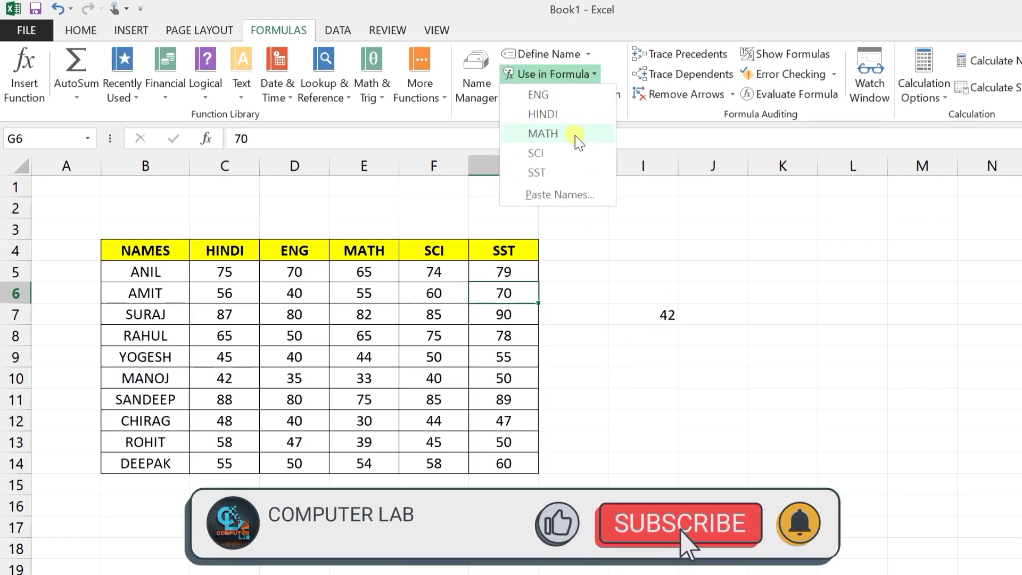
pyautogui.click(605, 351)
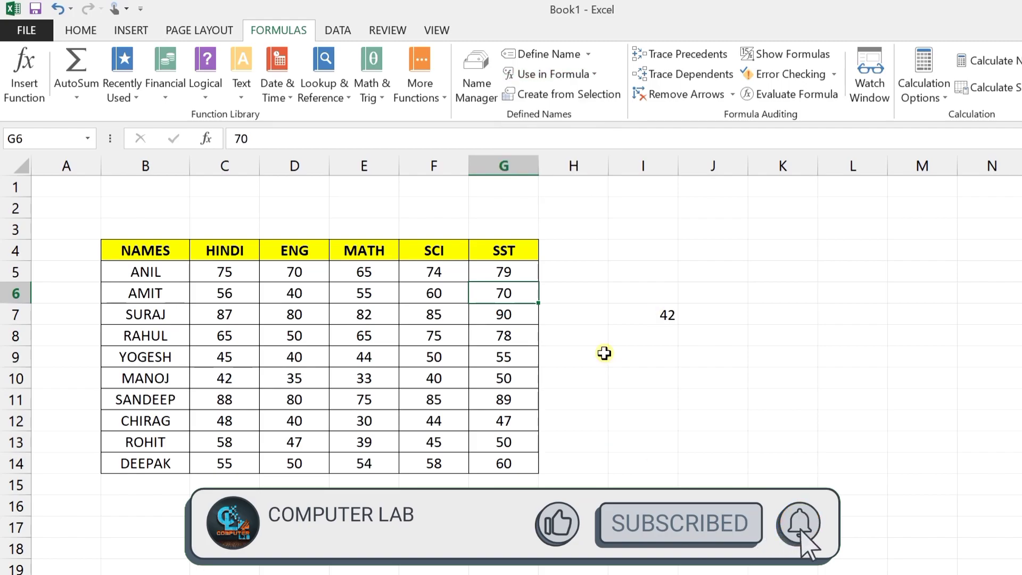